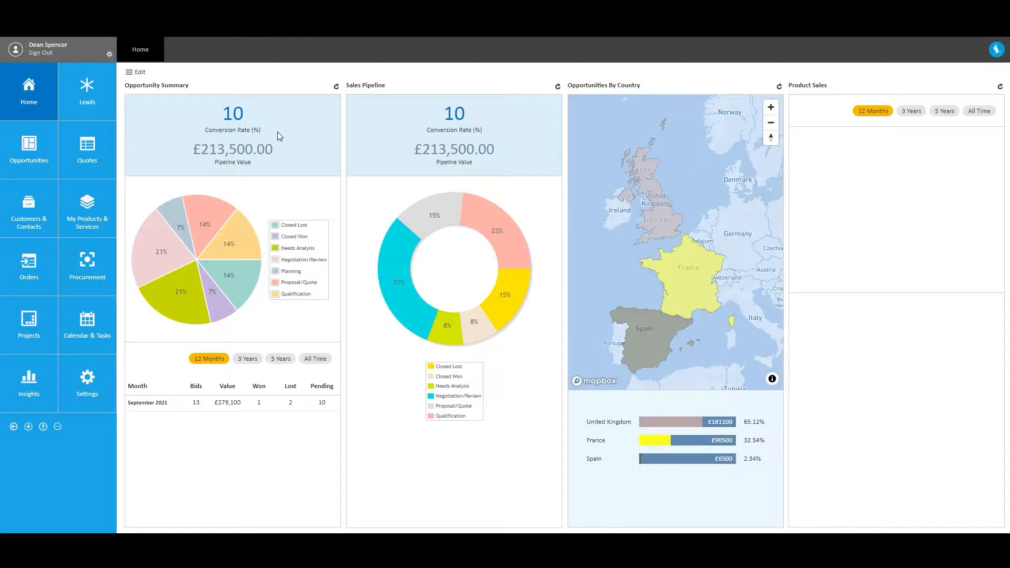
Replace the Product Summary panel with the Tasks panel in the fourth column of the home dashboard layout and apply it
left_click(135, 73)
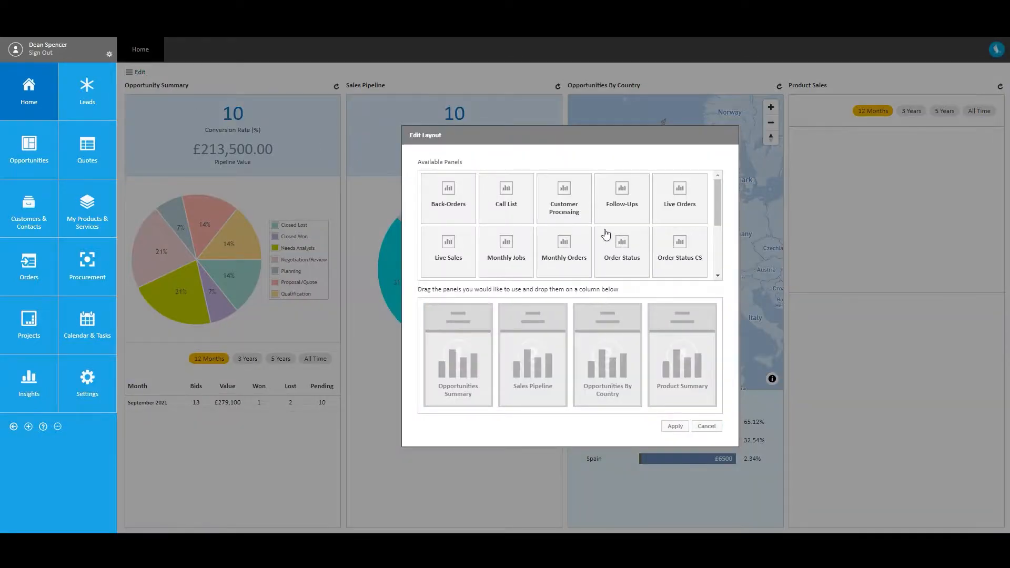
mouse_move(717, 201)
left_mouse_down()
mouse_move(729, 261)
mouse_move(722, 200)
left_mouse_up()
left_click_drag(716, 198, 720, 250)
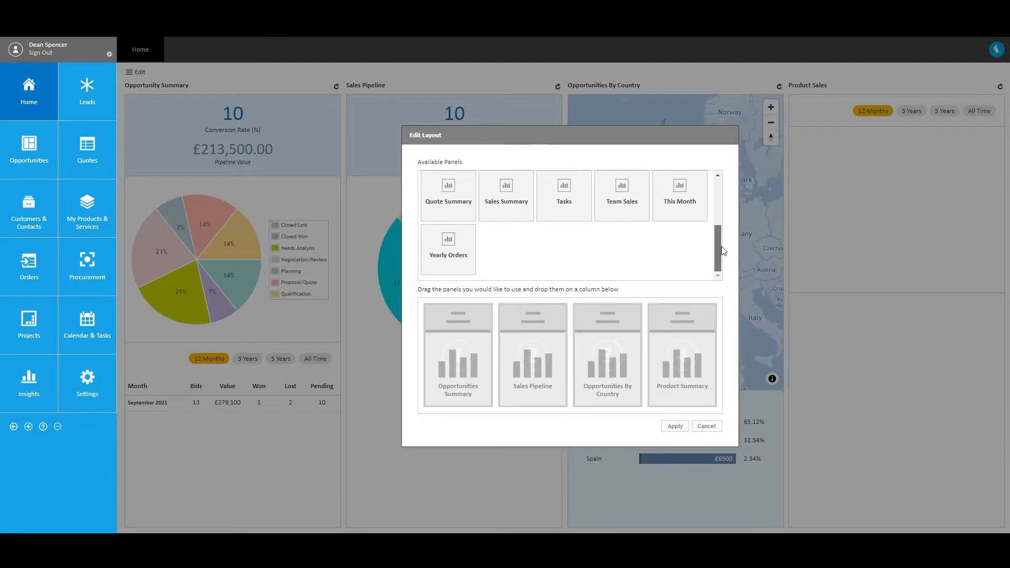
left_click_drag(568, 199, 692, 372)
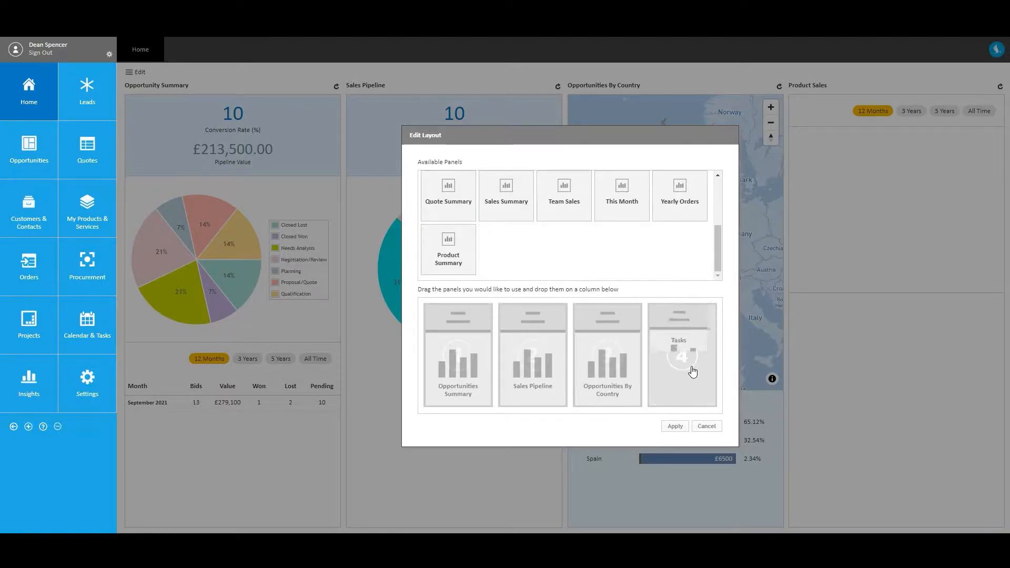
left_click(675, 427)
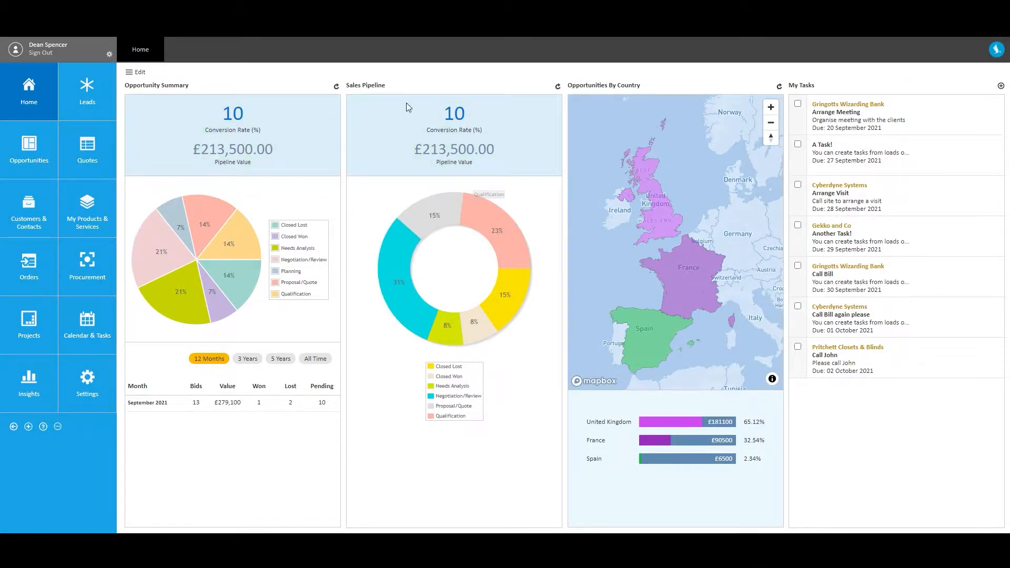
Look through the panels available for the home dashboard layout and cancel the edit
left_click(132, 72)
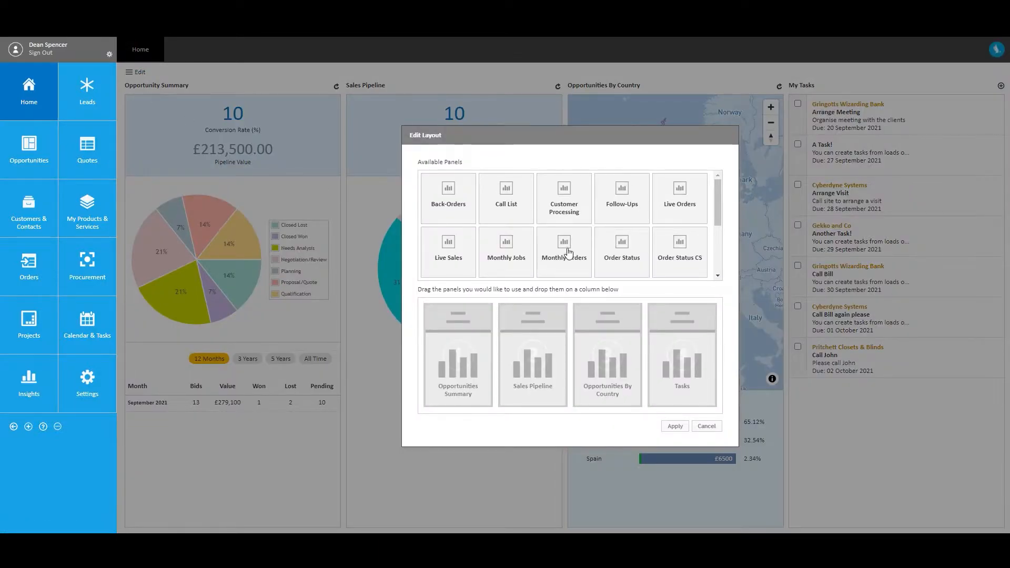
scroll(715, 223, "down", 3)
scroll(711, 229, "up", 3)
left_click(707, 426)
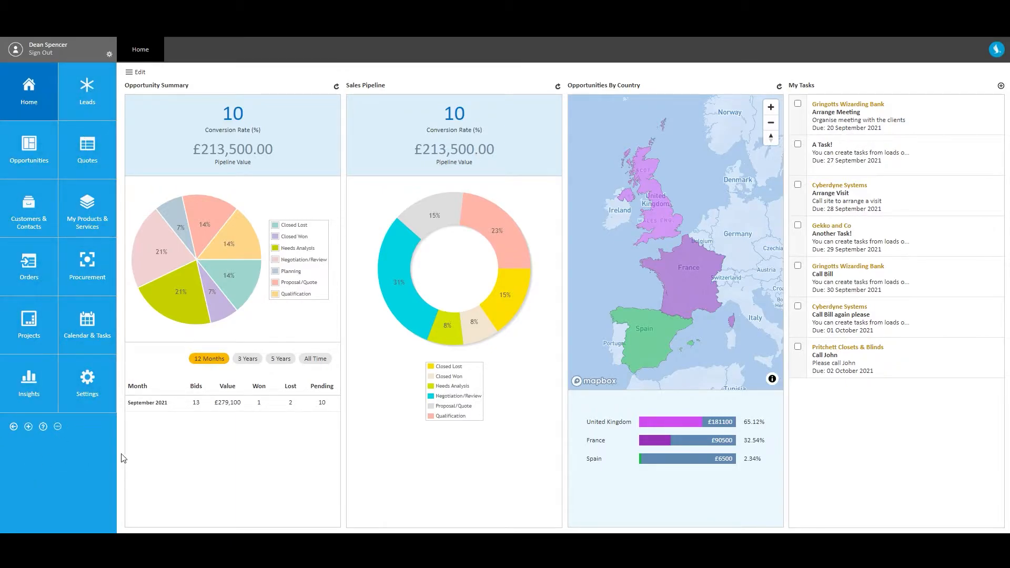
Collapse the navigation sidebar, expand it again and return to the Home dashboard
left_click(15, 426)
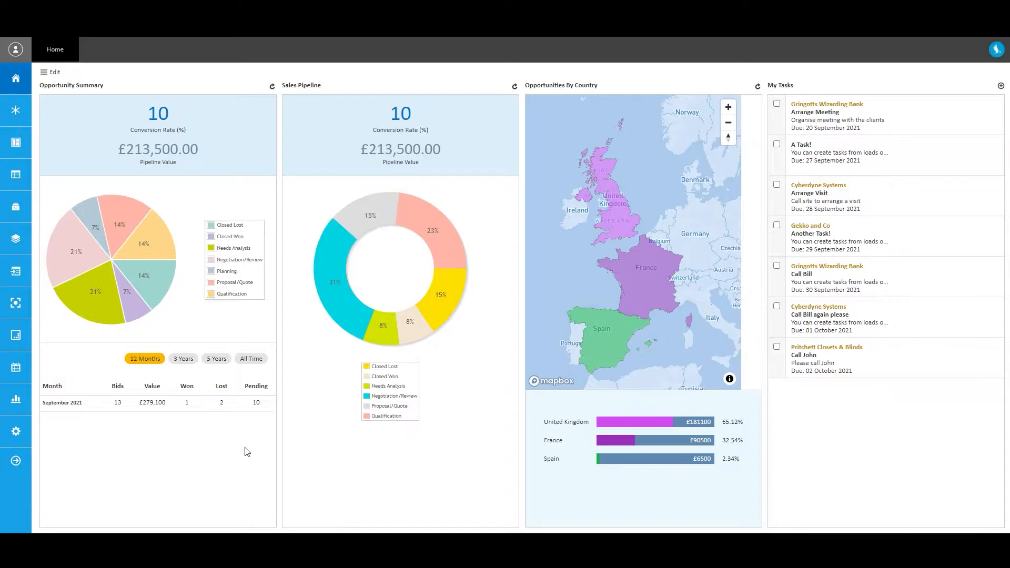
left_click(18, 461)
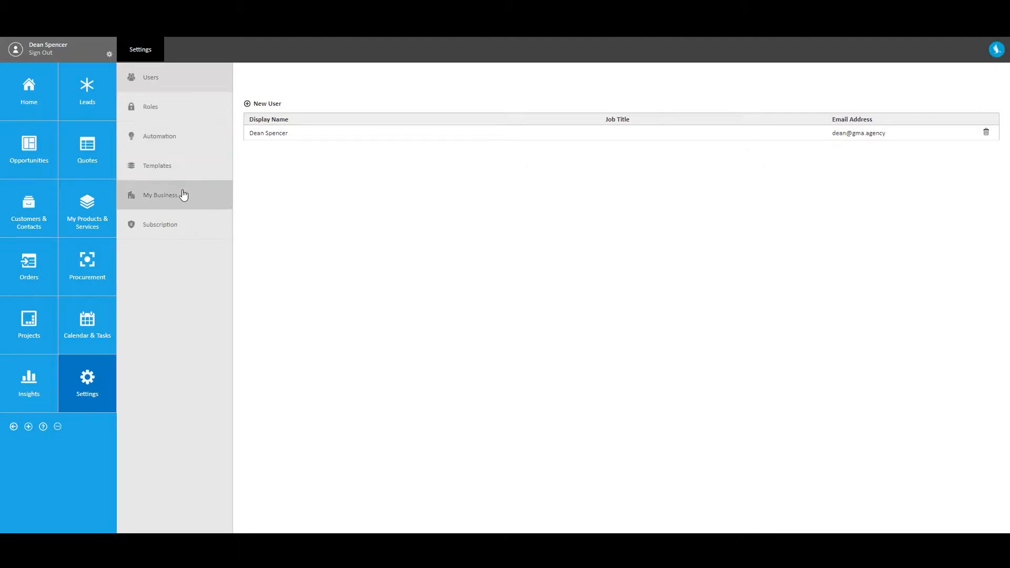
left_click(33, 99)
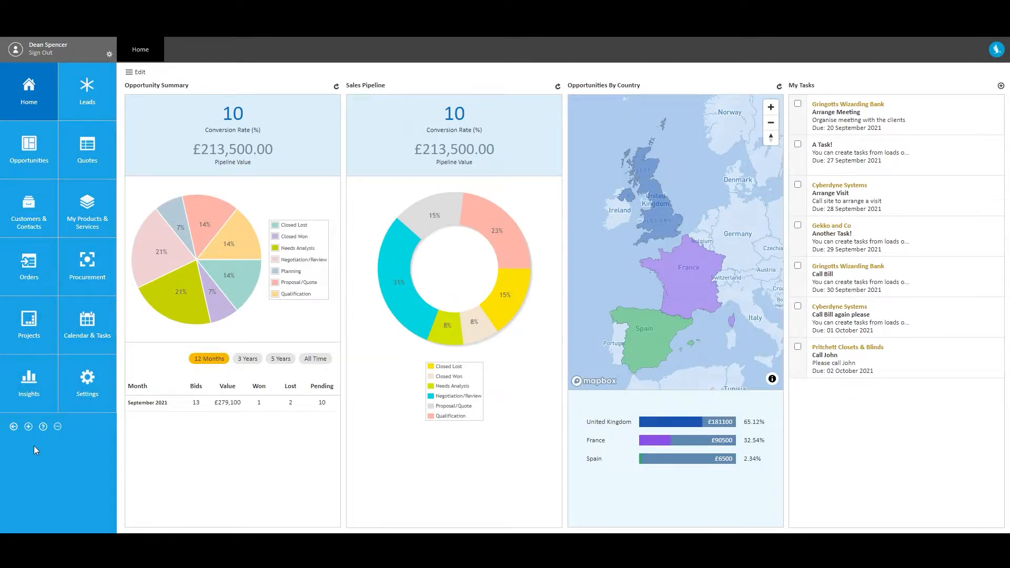
Open the navigator layout editor from the additional modules and try moving the Procurement tile
left_click(57, 426)
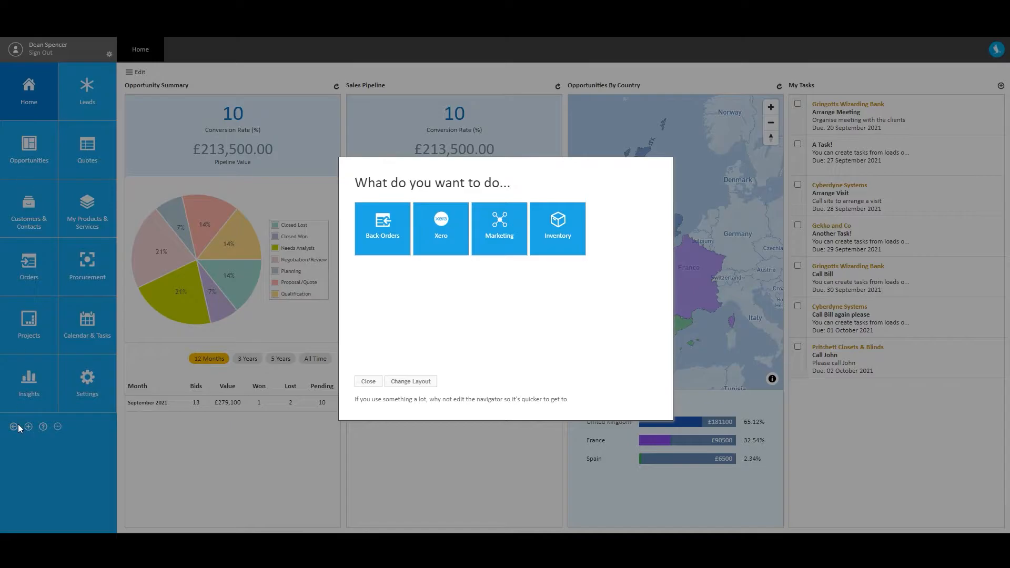
left_click(413, 387)
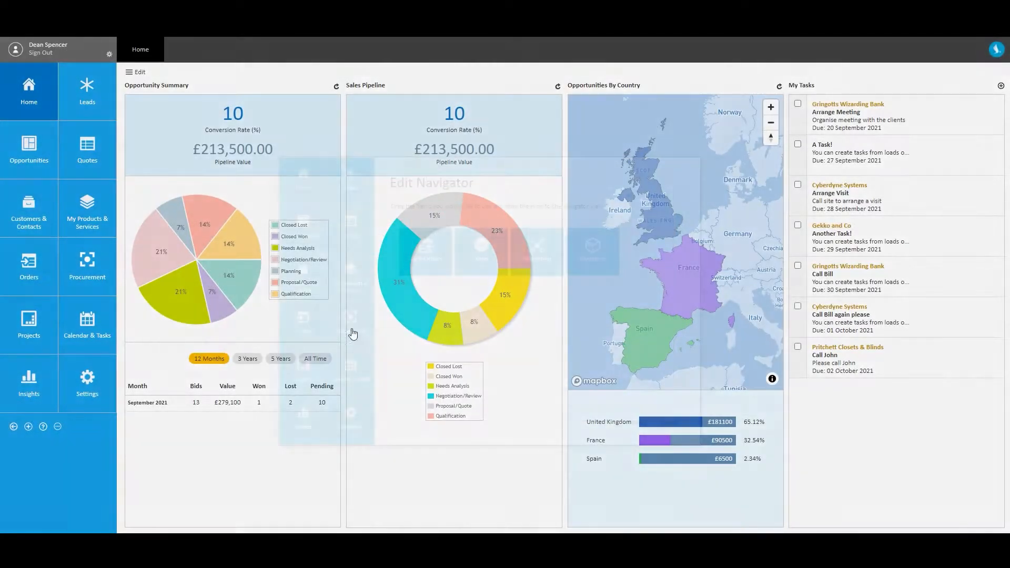
mouse_move(360, 326)
left_mouse_down()
mouse_move(306, 276)
mouse_move(364, 332)
mouse_move(322, 355)
mouse_move(356, 328)
left_mouse_up()
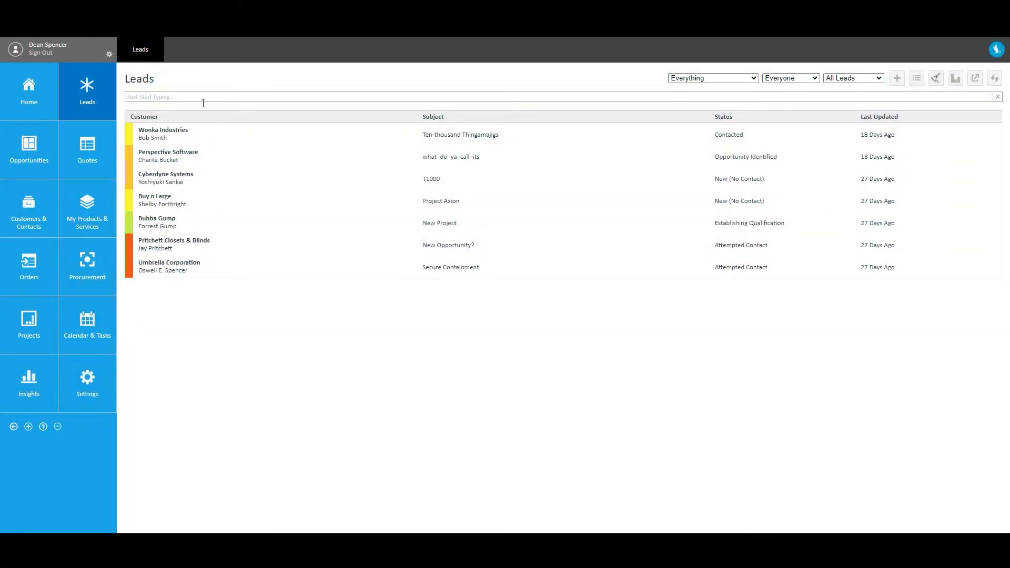
Examine the Leads search field and the options of the assigned-user and lead-view filters
left_click(202, 101)
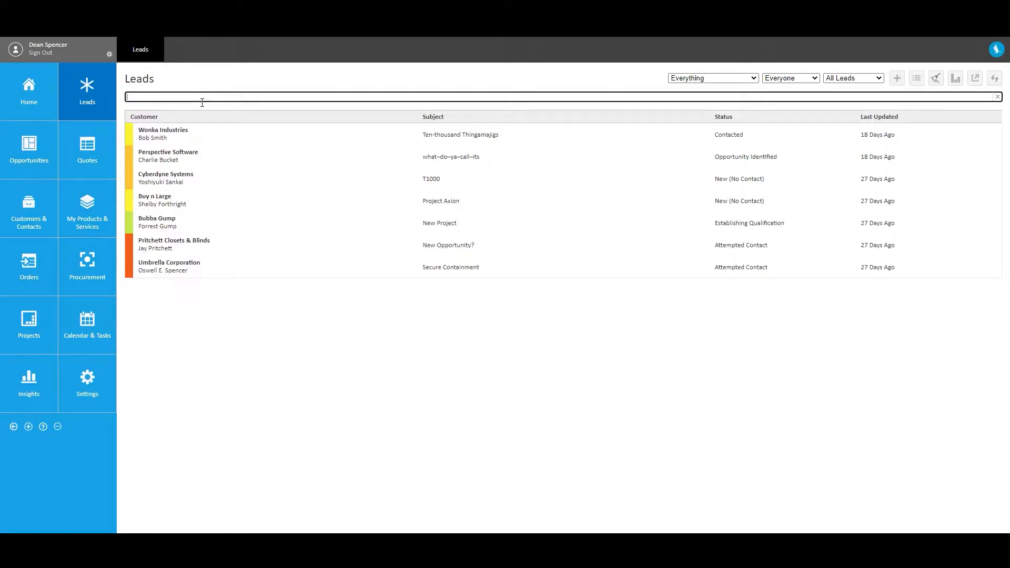
left_click(425, 364)
left_click(799, 79)
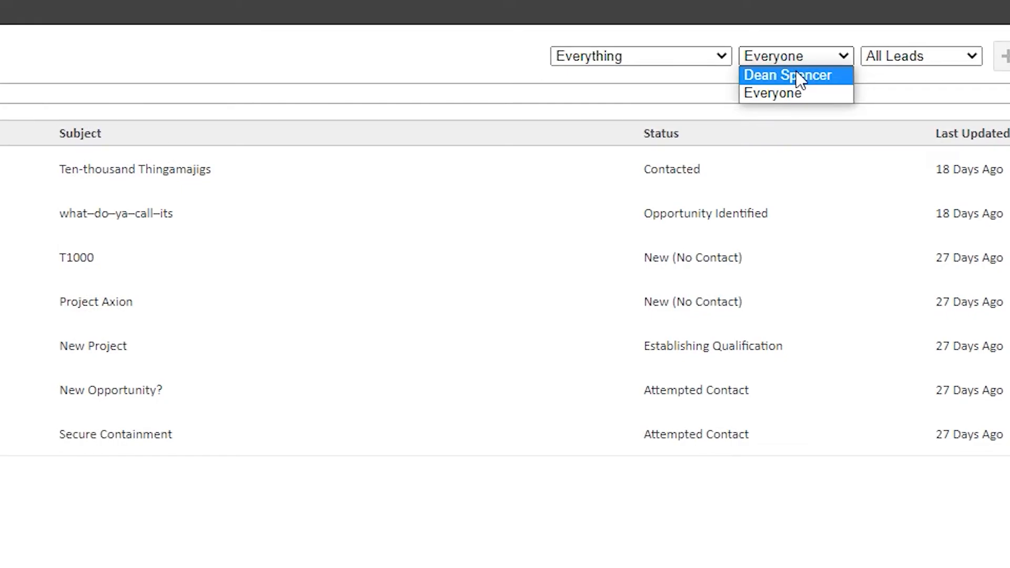
left_click(929, 55)
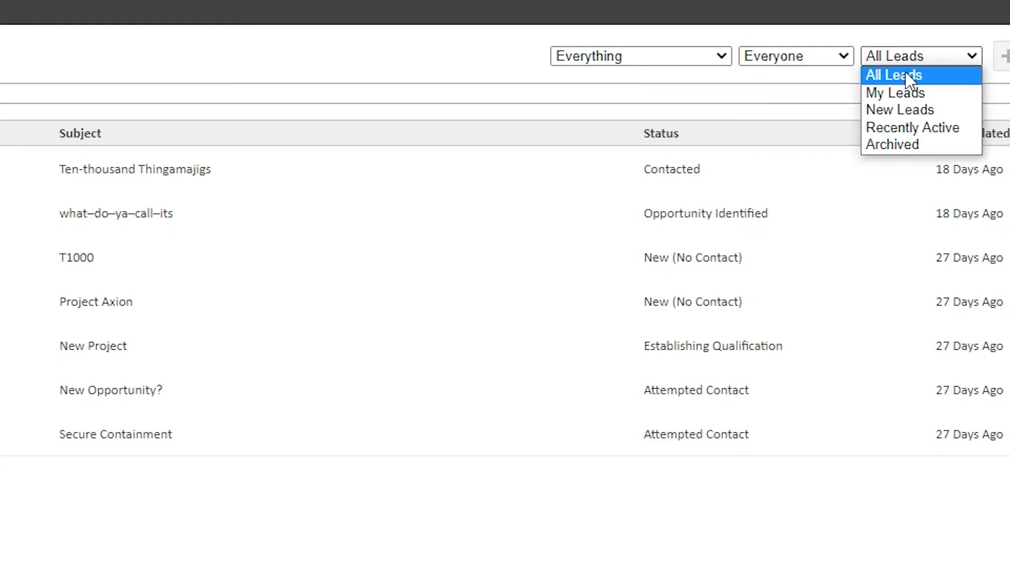
Filter the leads by the Establishing Qualification status and reset the status filter to Everything
left_click(633, 56)
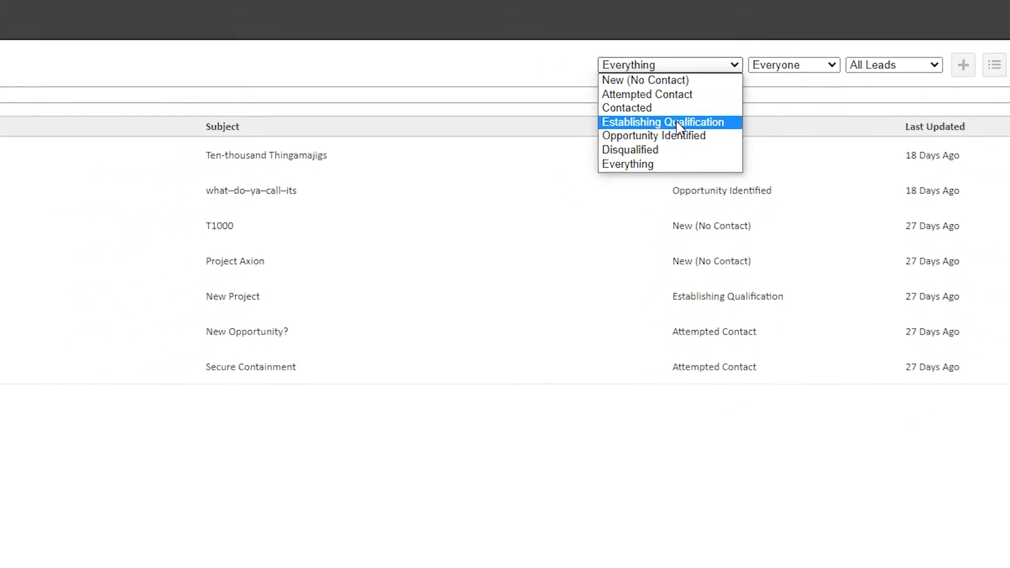
left_click(694, 120)
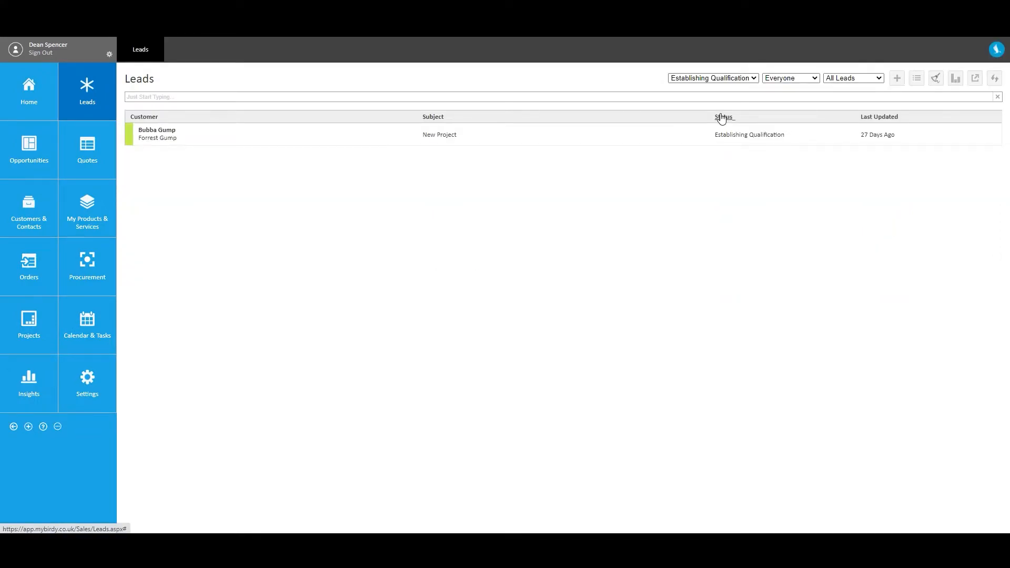
left_click(752, 78)
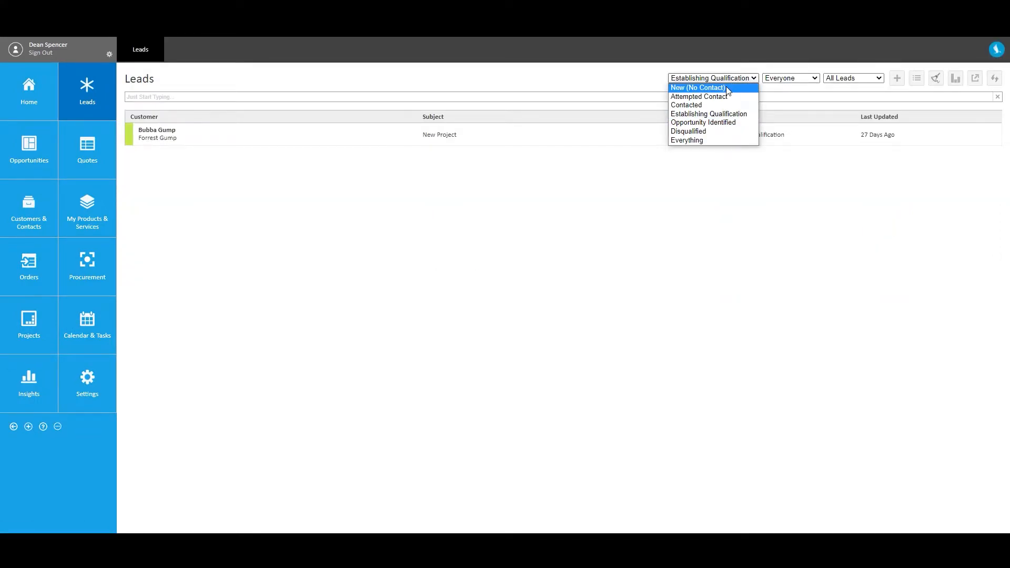
left_click(693, 140)
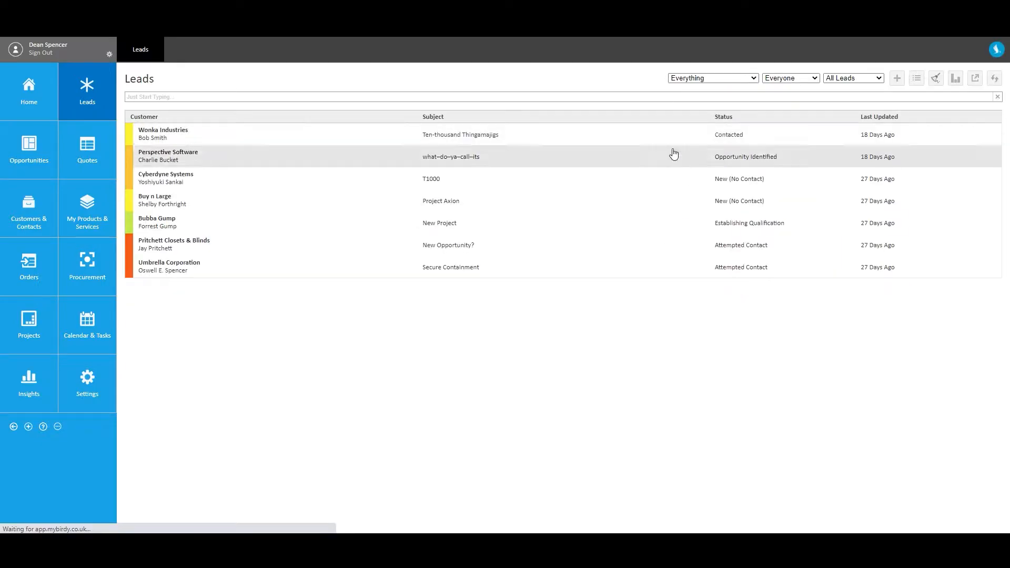
Open the Wonka Industries lead and review its stage and type options, choosing Contacted and New Business
left_click(177, 138)
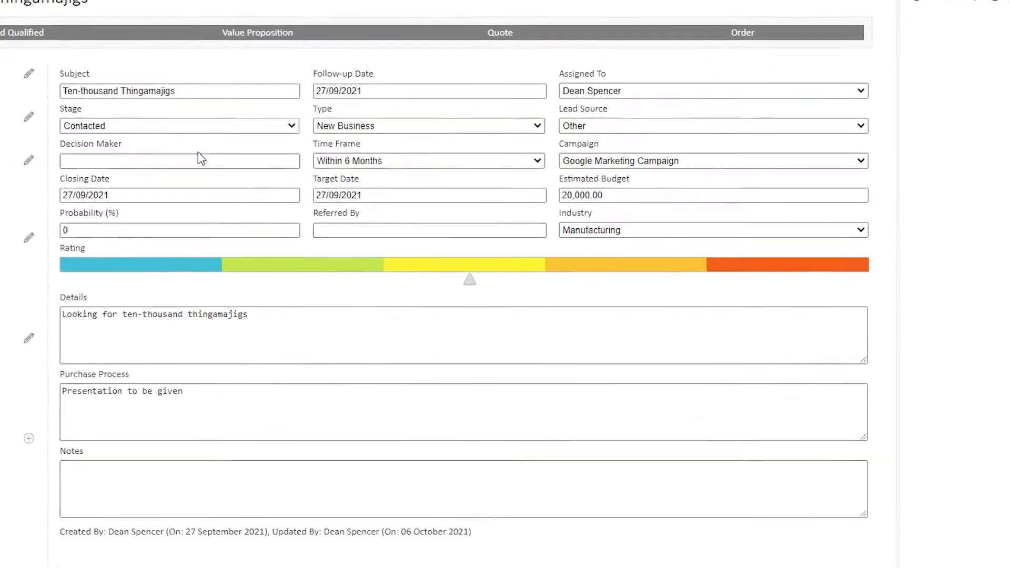
left_click(325, 180)
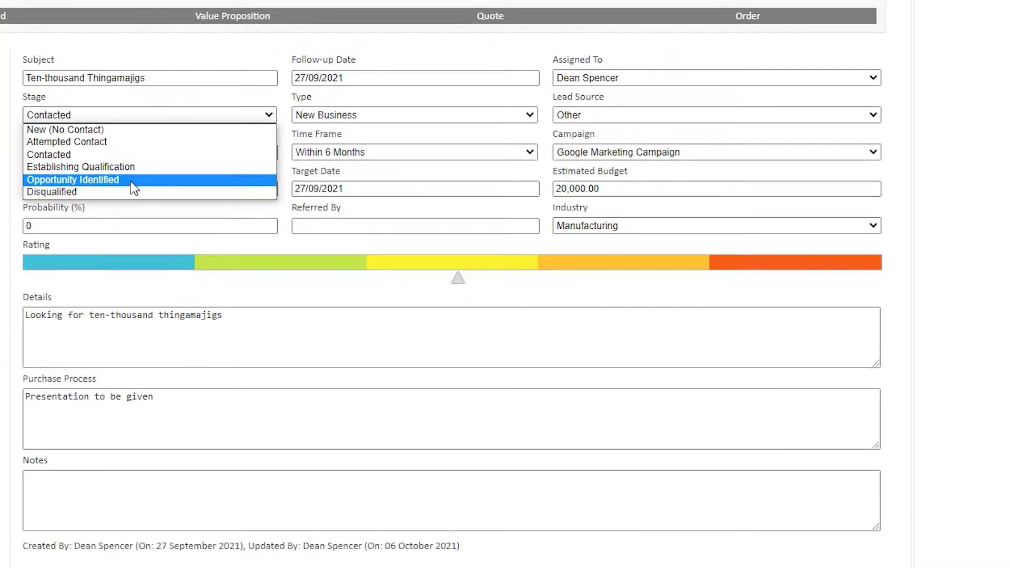
left_click(129, 158)
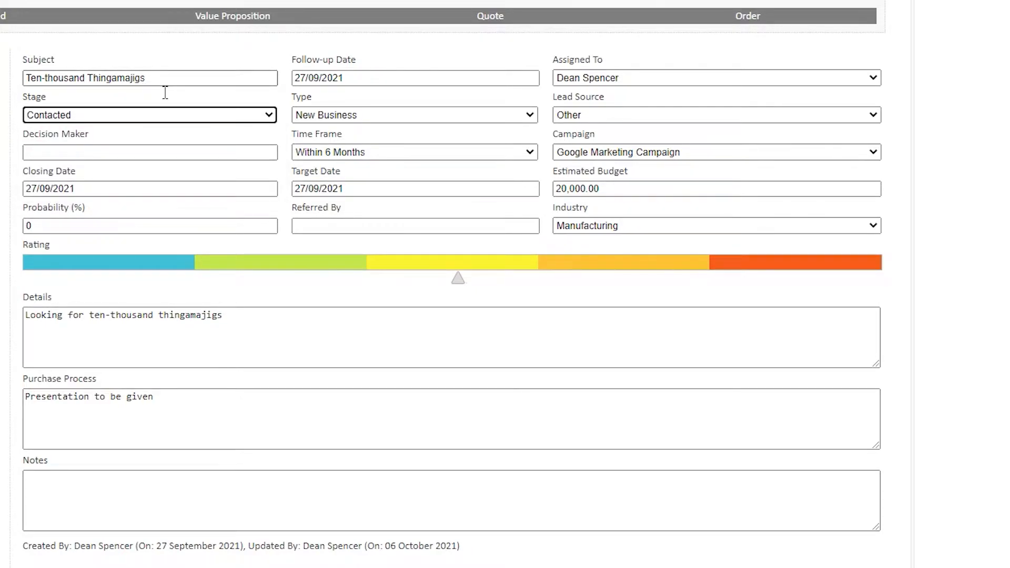
left_click(362, 115)
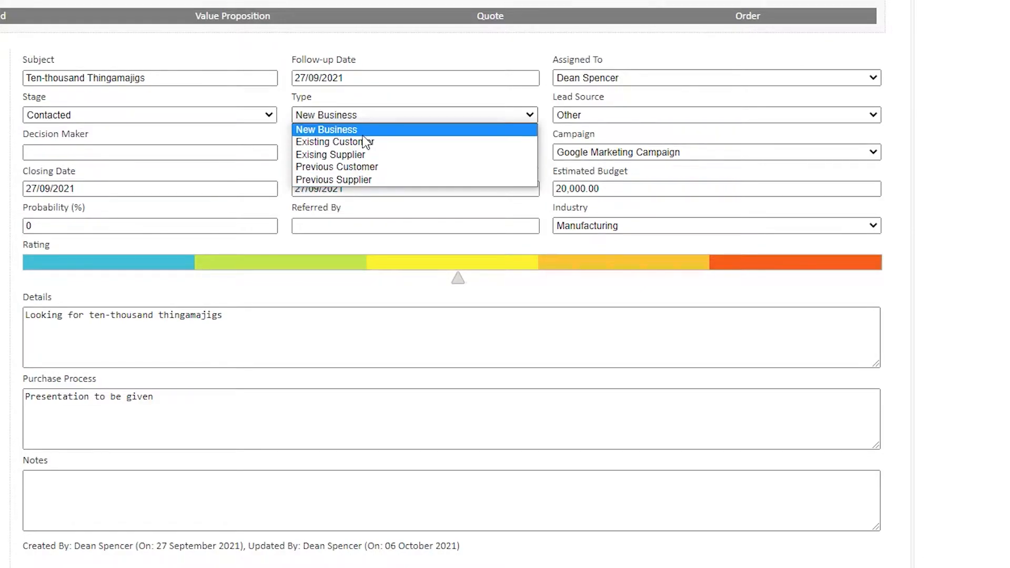
left_click(368, 130)
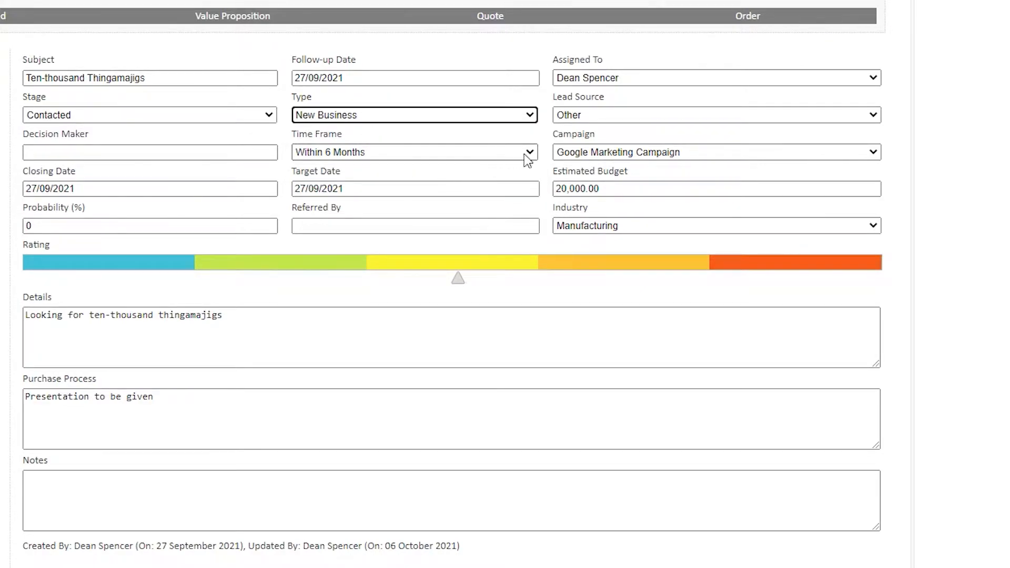
Examine the campaign and lead source options available for the Ten-thousand Thingamajigs lead
left_click(687, 152)
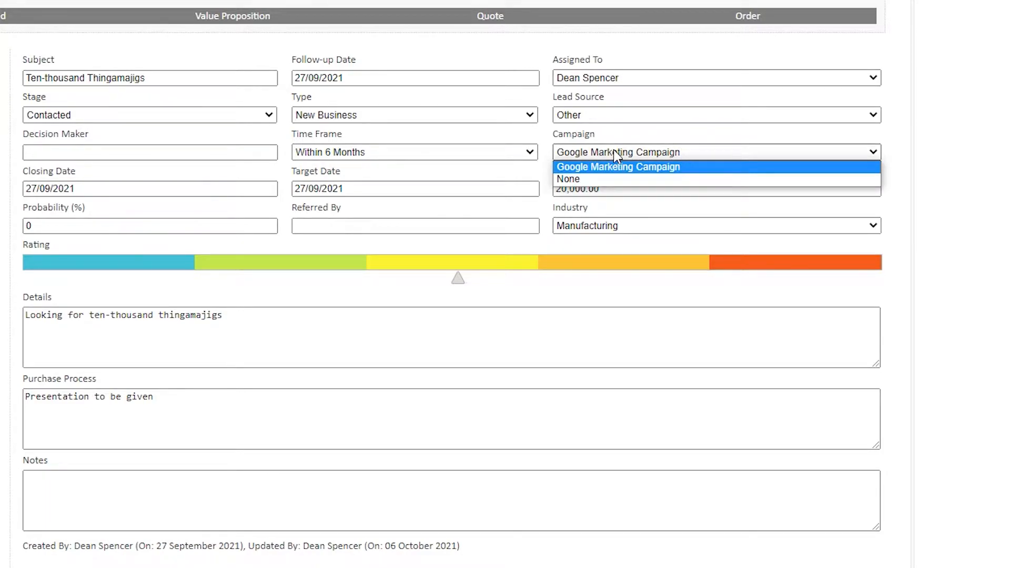
left_click(668, 153)
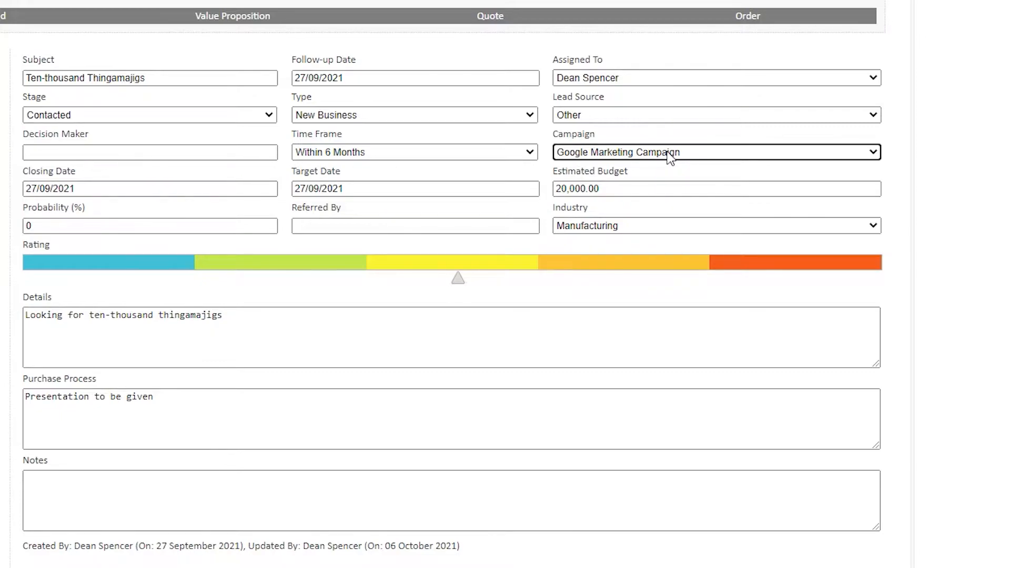
left_click(673, 116)
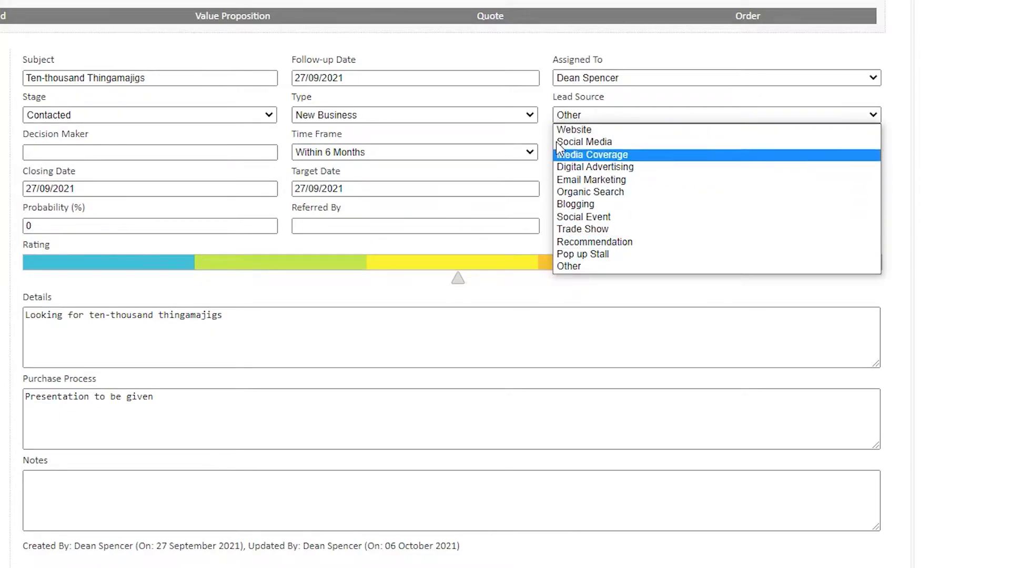
key("Escape")
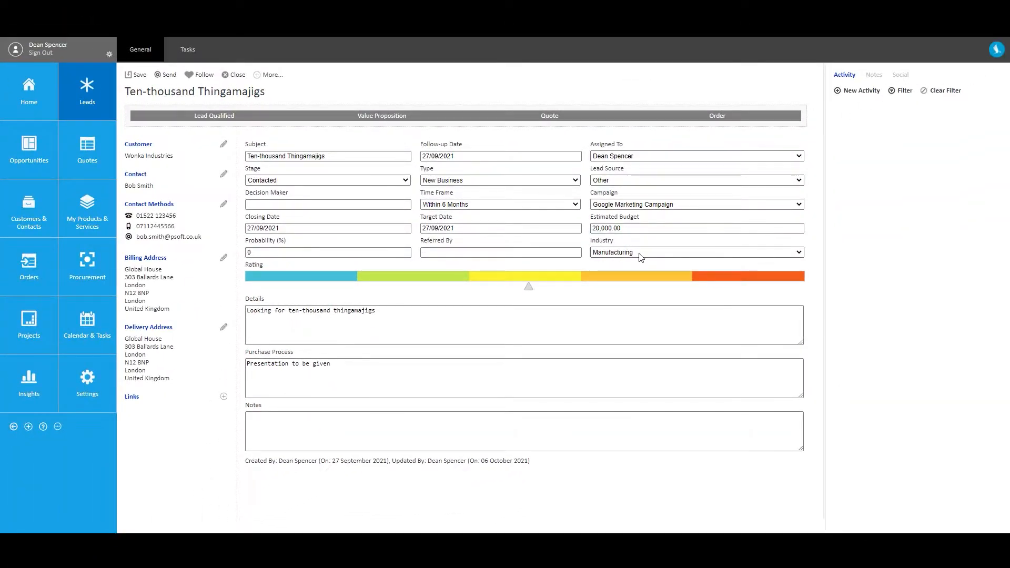
Look through the industry options for the lead and close the list without choosing another one
left_click(641, 254)
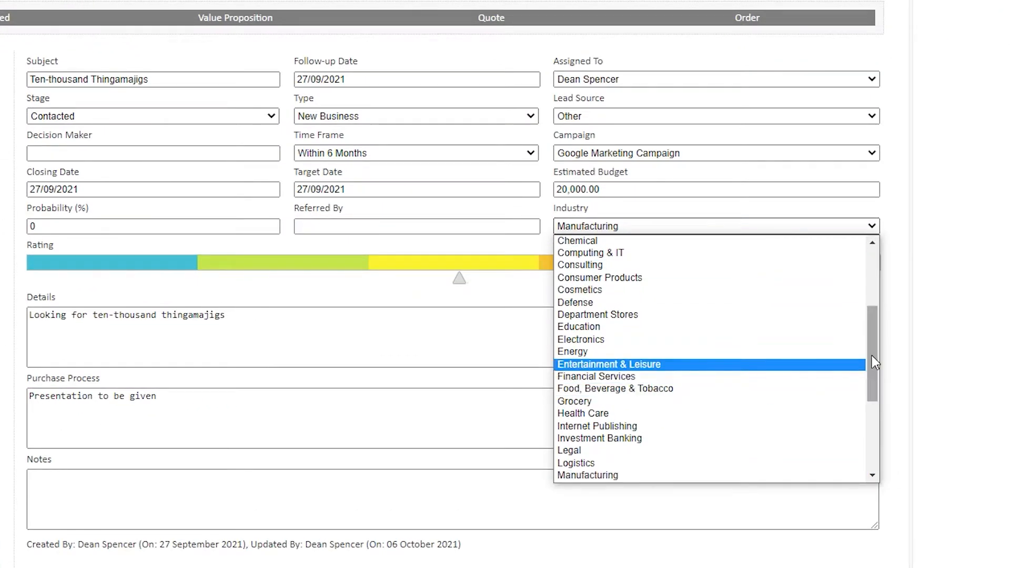
left_click_drag(873, 361, 843, 293)
left_click(447, 253)
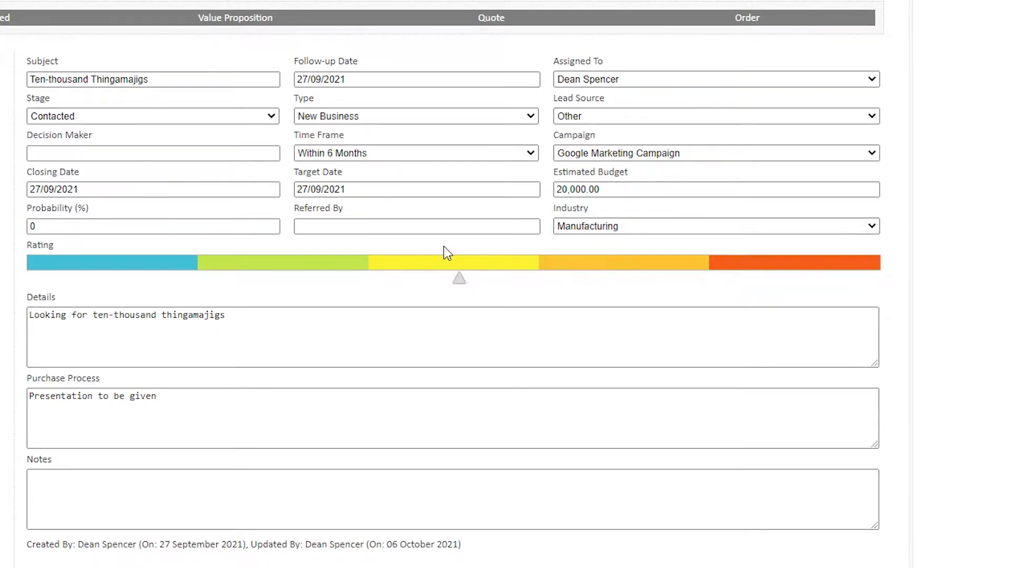
left_click(640, 225)
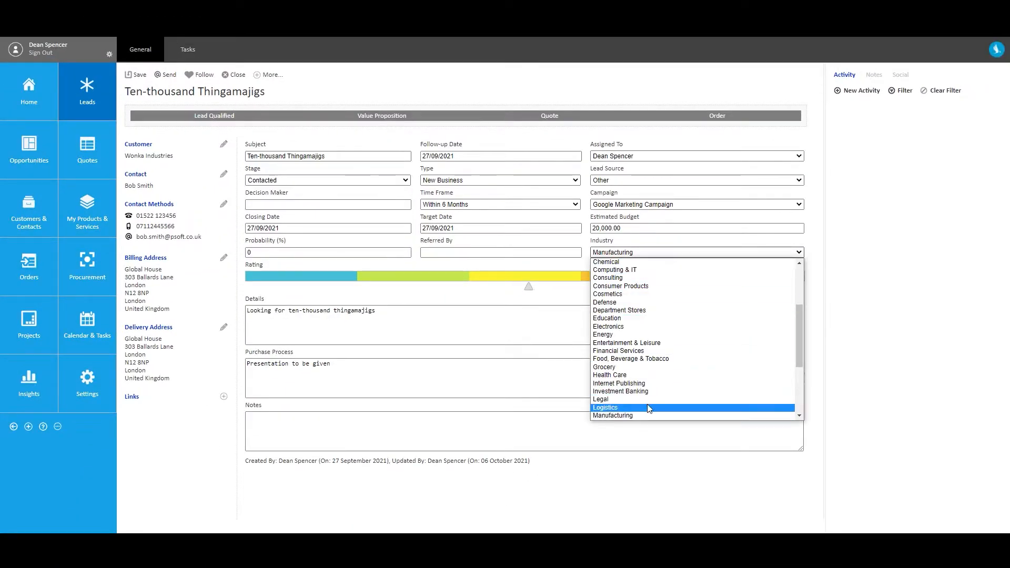
left_click_drag(801, 349, 789, 316)
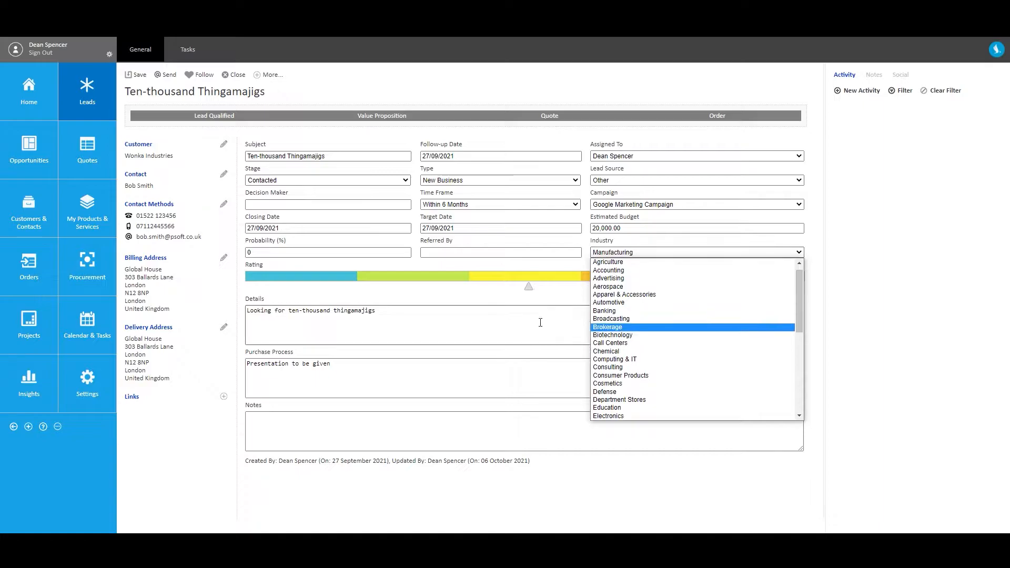
left_click(545, 301)
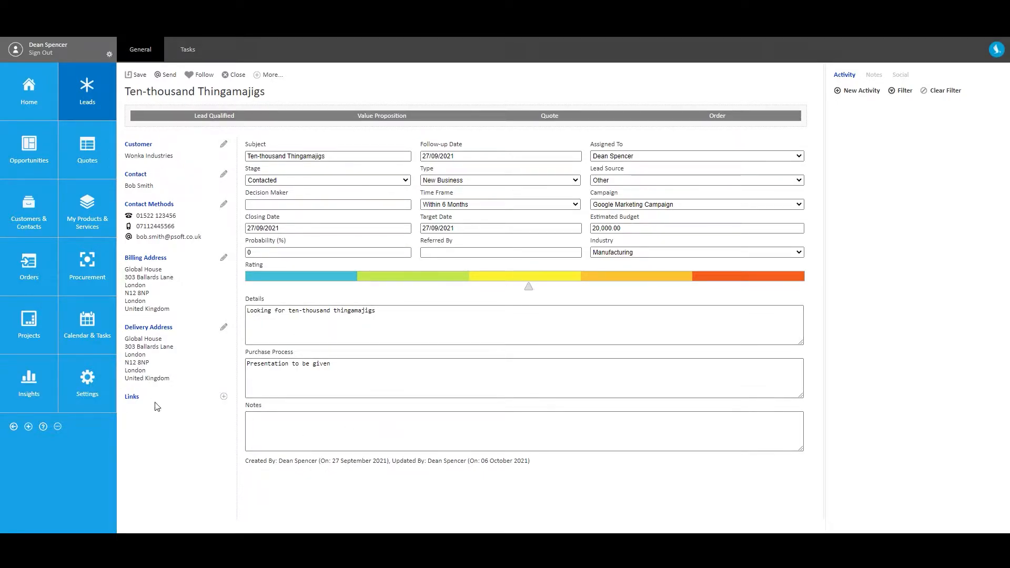
Look at the editing options for the lead's customer and contact methods, cancelling both without changes
left_click(225, 148)
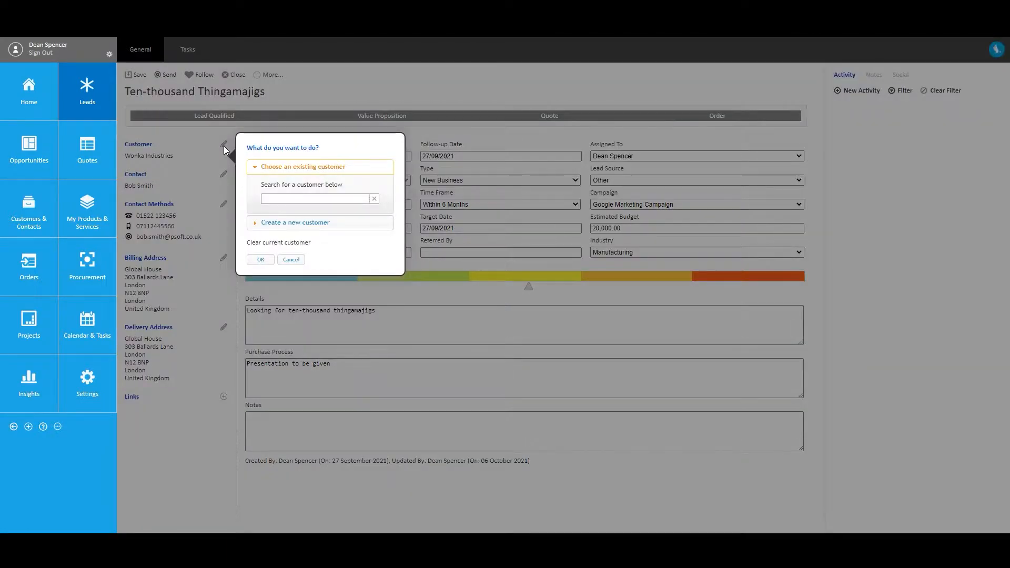
left_click(295, 261)
left_click(224, 204)
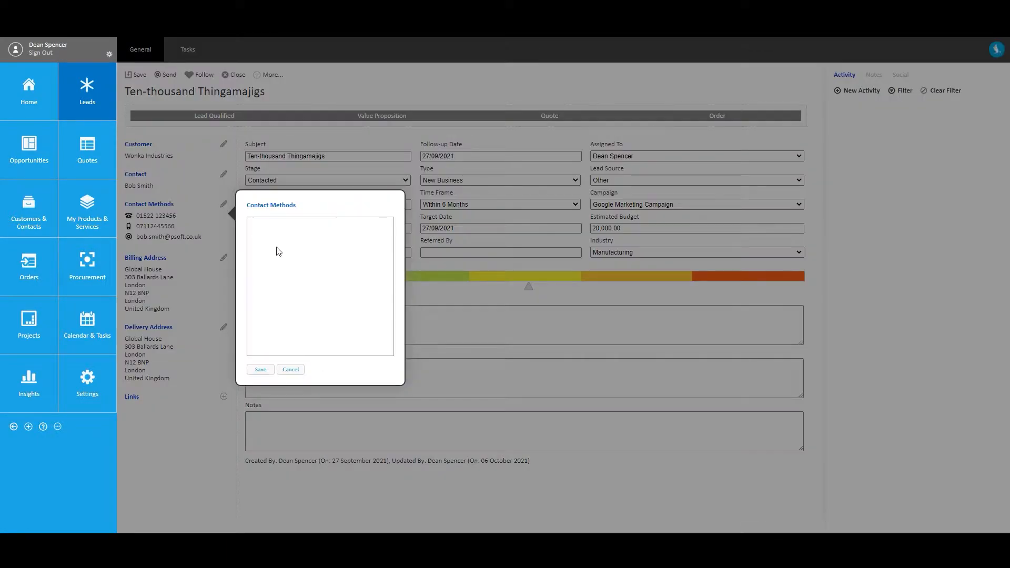
left_click(290, 370)
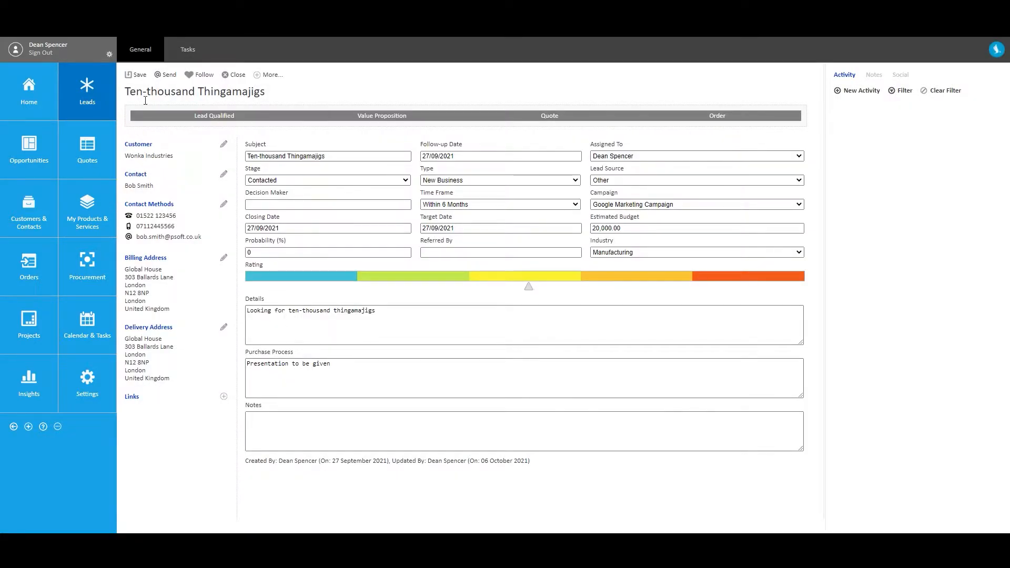
Return to the leads list and check for old leads with the Clean Up tool
left_click(89, 97)
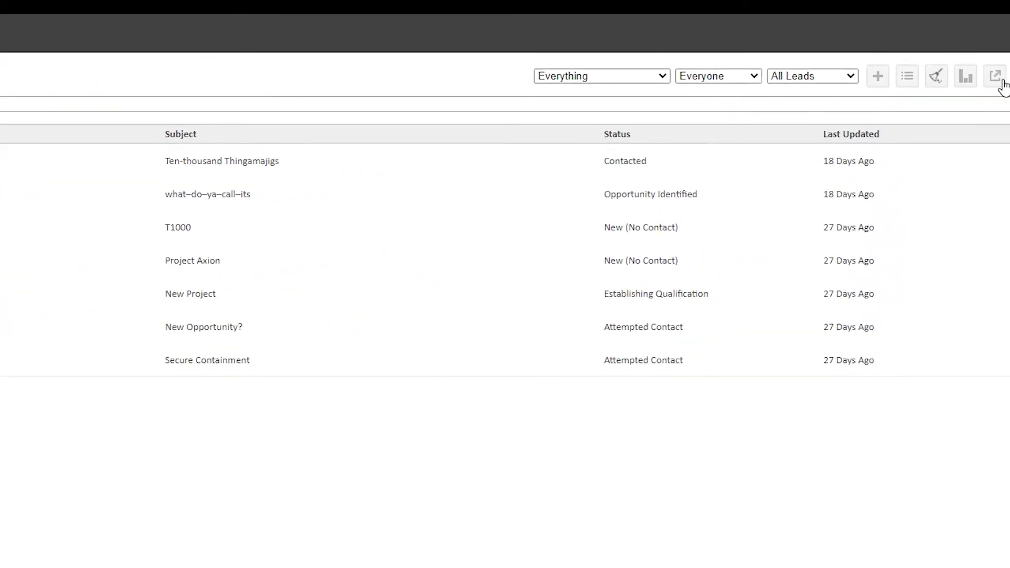
left_click(938, 77)
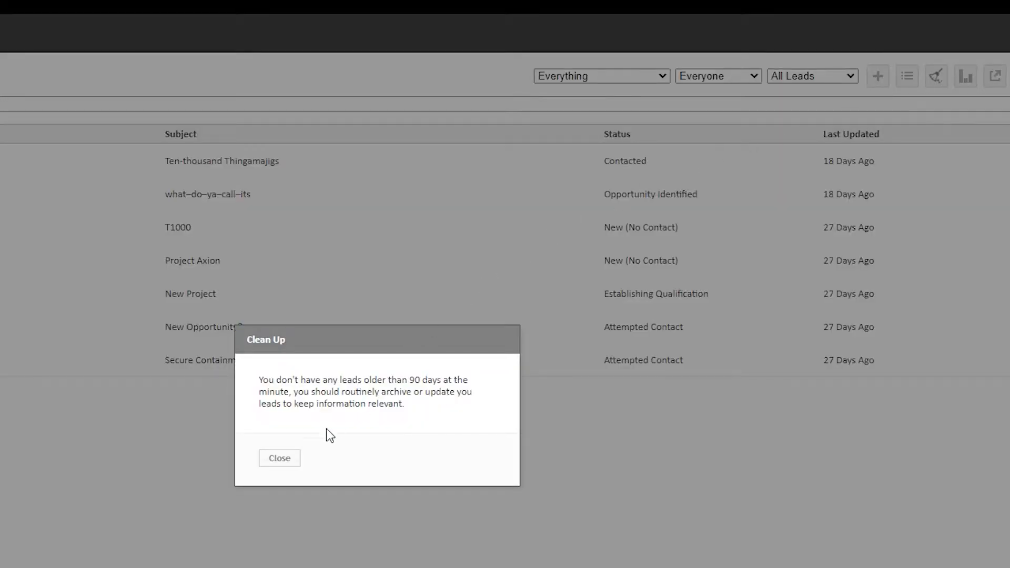
left_click(294, 463)
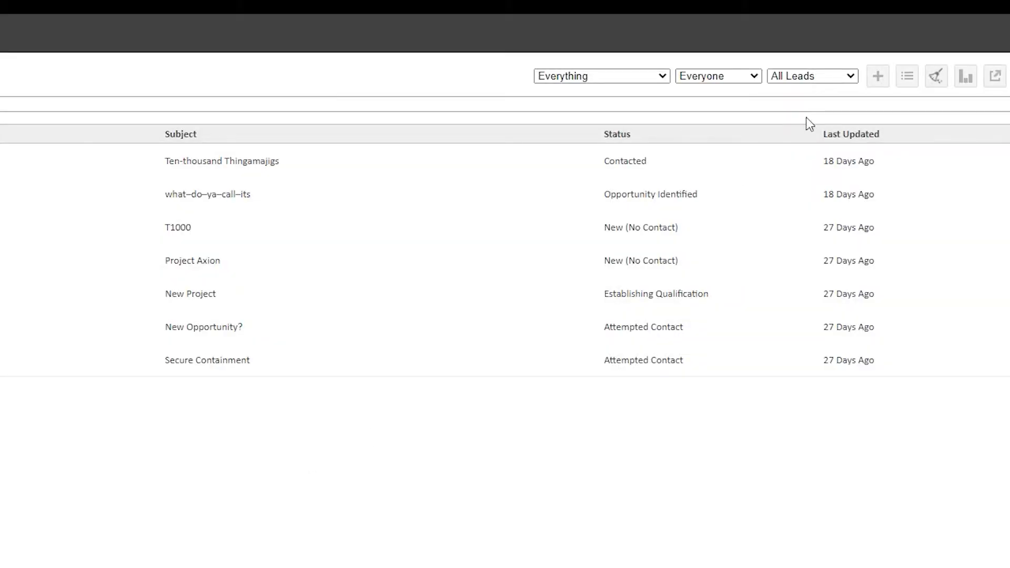
left_click(942, 78)
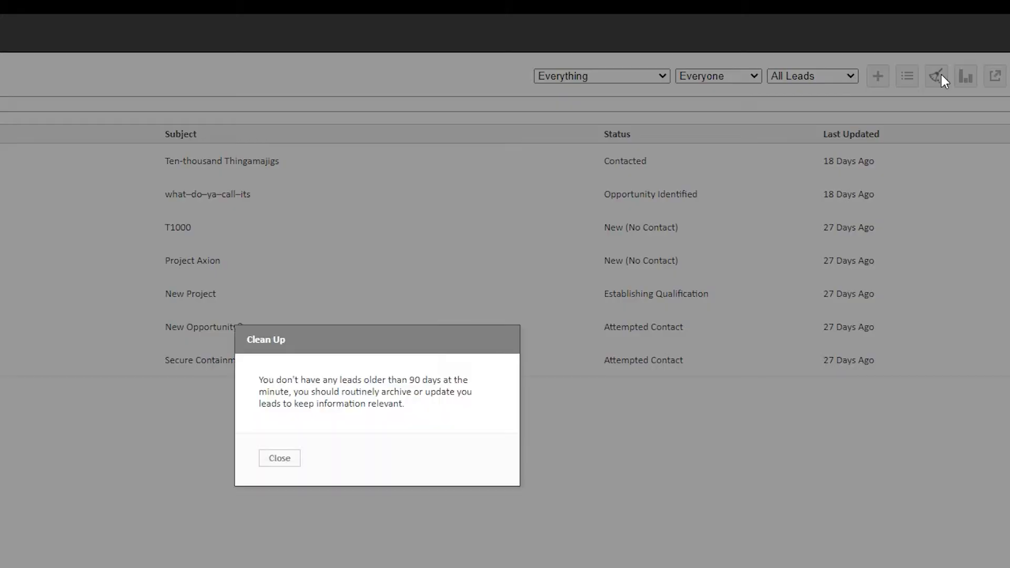
left_click(290, 460)
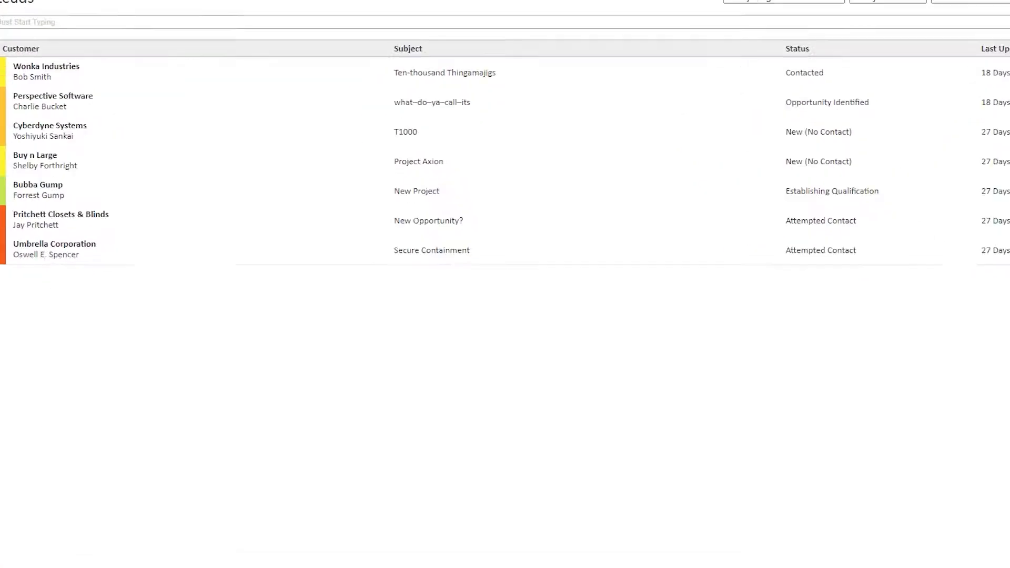
Examine the format options for exporting the leads and cancel the export
left_click(976, 82)
left_click(549, 281)
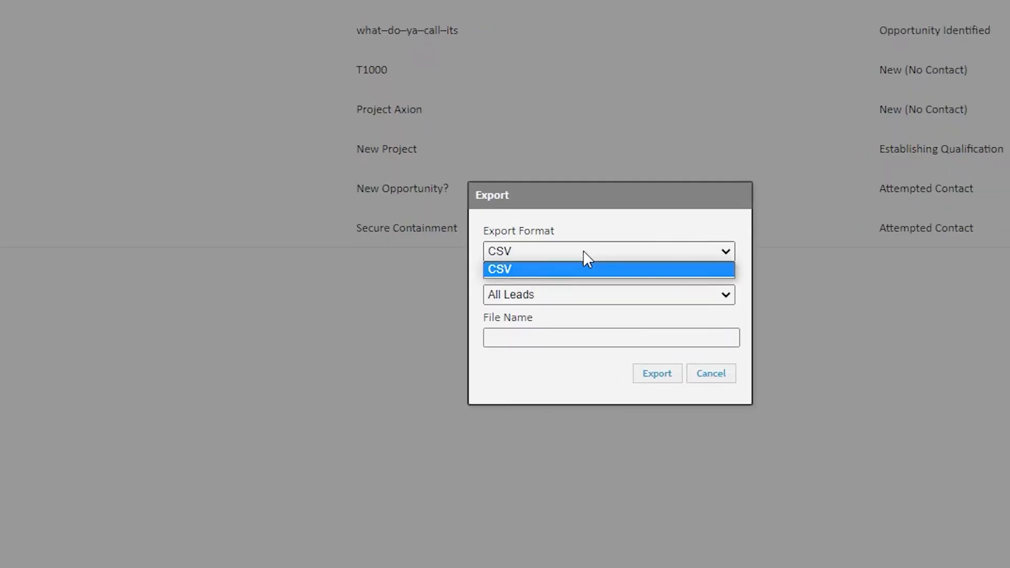
left_click(583, 251)
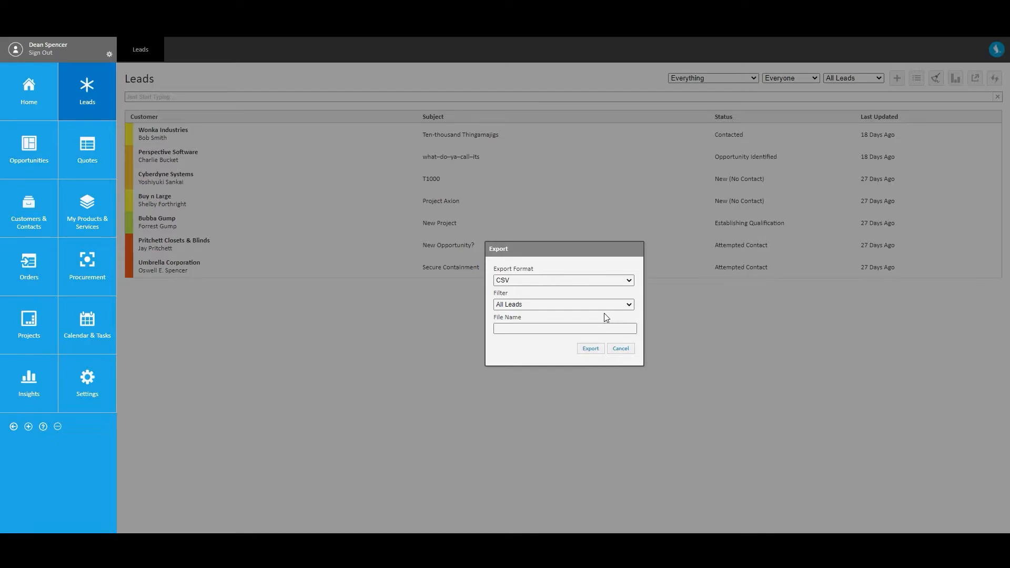
left_click(618, 350)
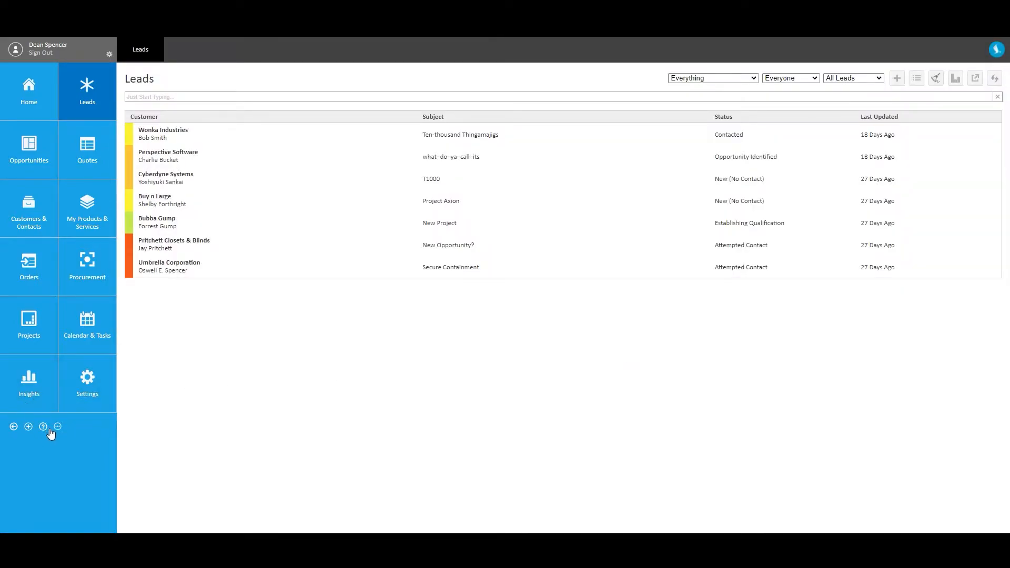
Set the stage of the opportunity A Made Up Opportunity to Proposal/Quote and save it
left_click(32, 150)
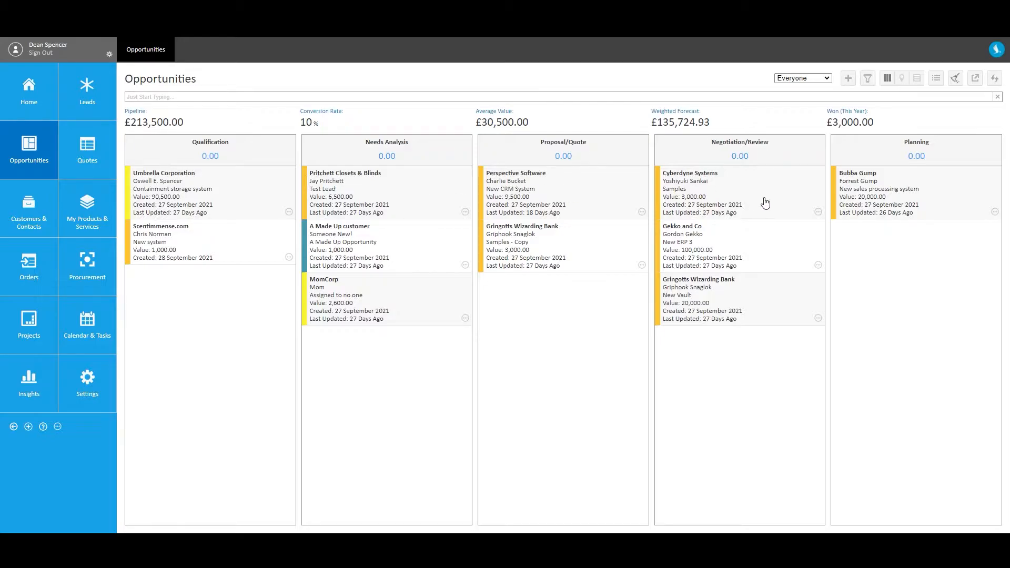
left_click(404, 241)
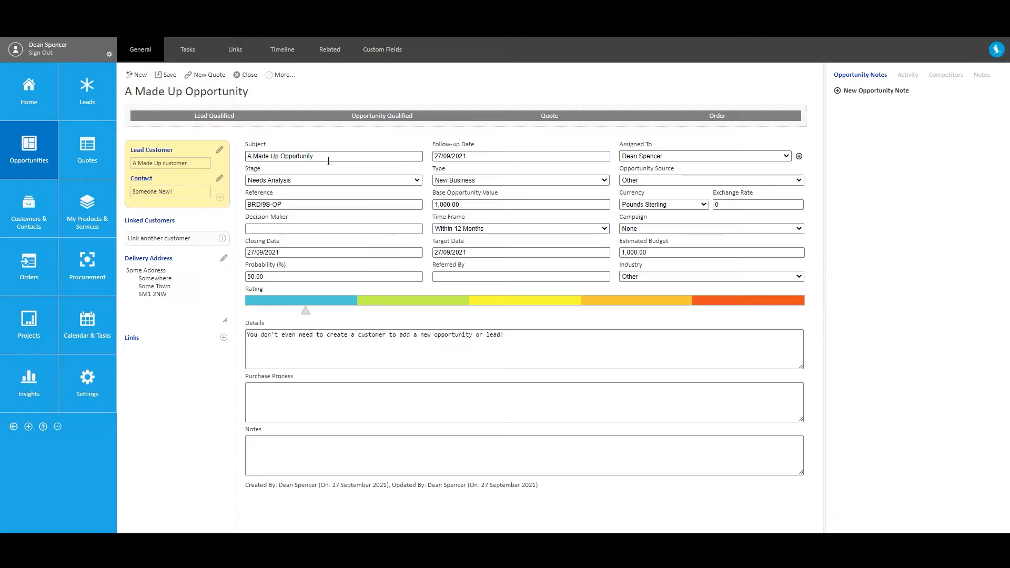
left_click(295, 179)
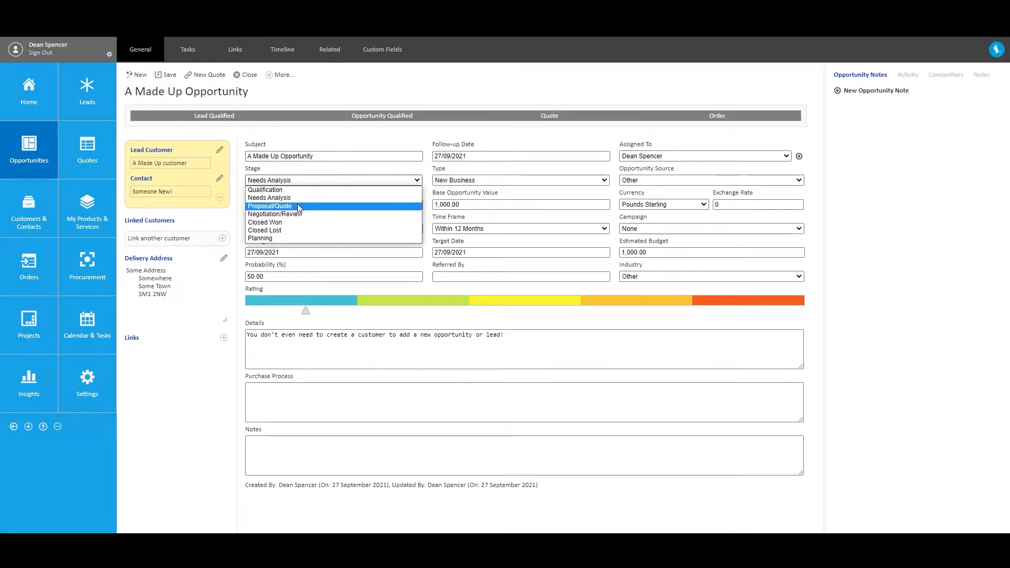
left_click(298, 205)
left_click(164, 74)
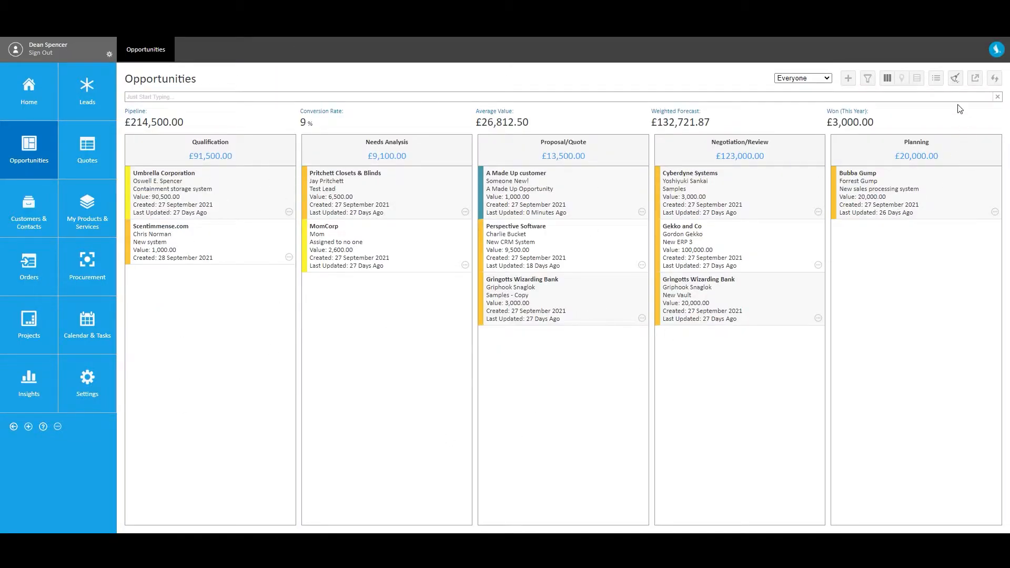
Compare the opportunities list view with the other available views, including the stage columns
left_click(916, 78)
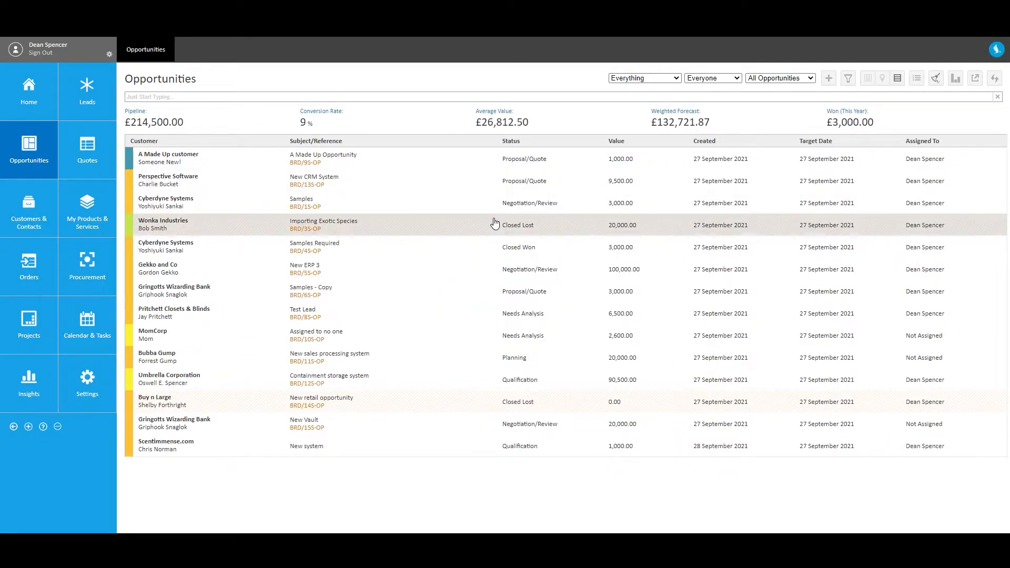
left_click(868, 78)
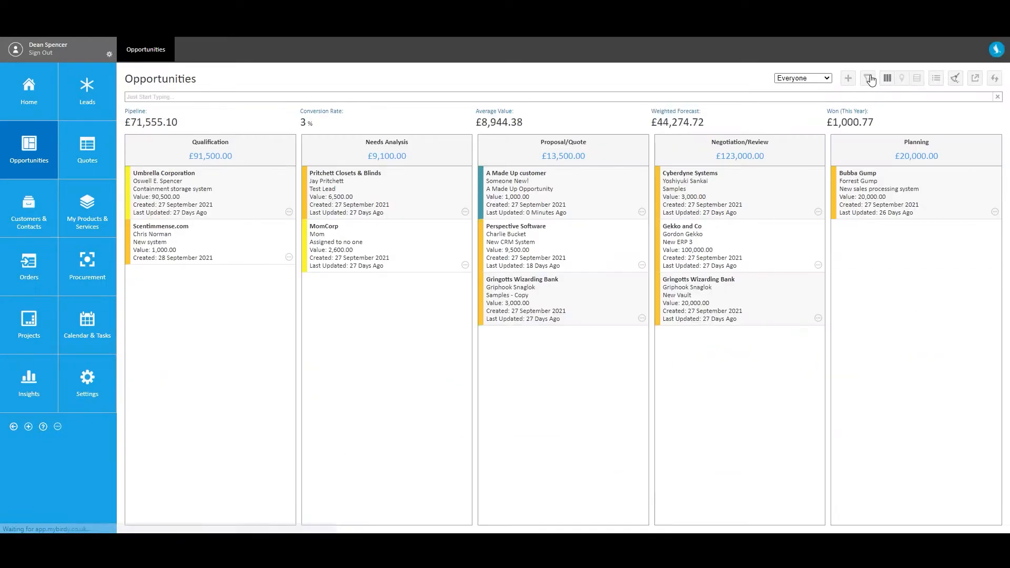
left_click(903, 80)
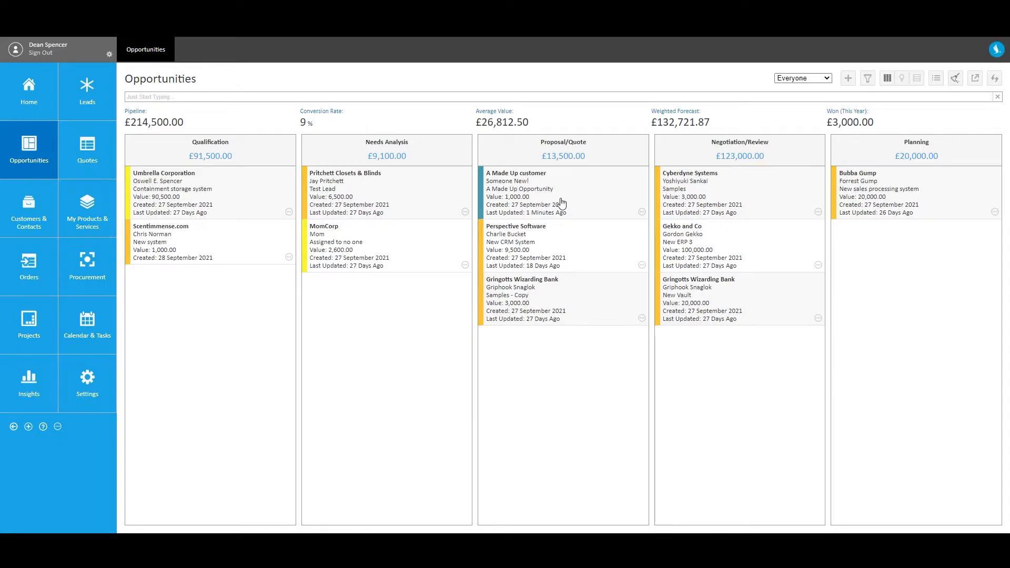
Start a new quote from A Made Up Opportunity, accepting the unstored customer, and add a second line item
left_click(561, 202)
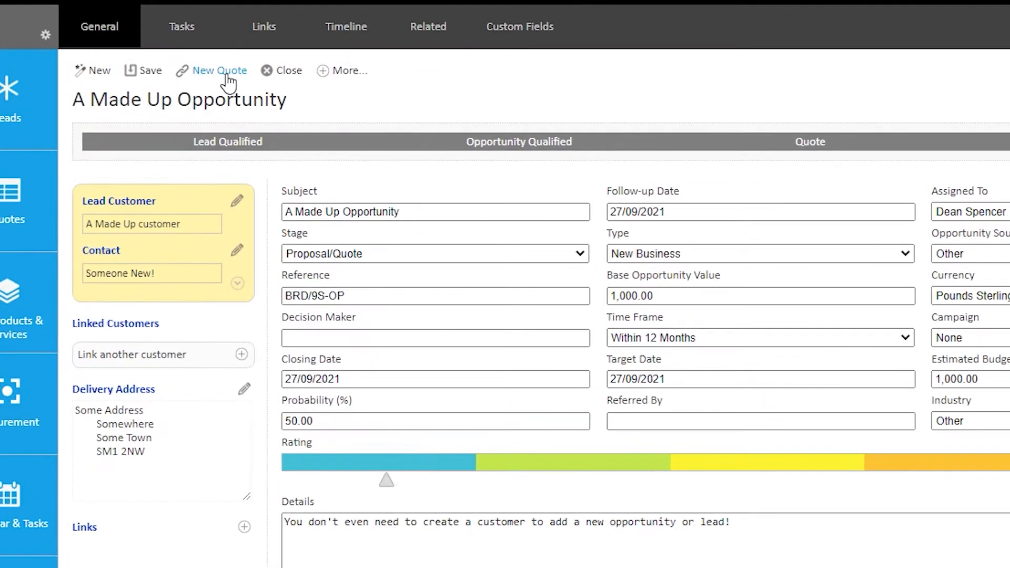
left_click(223, 76)
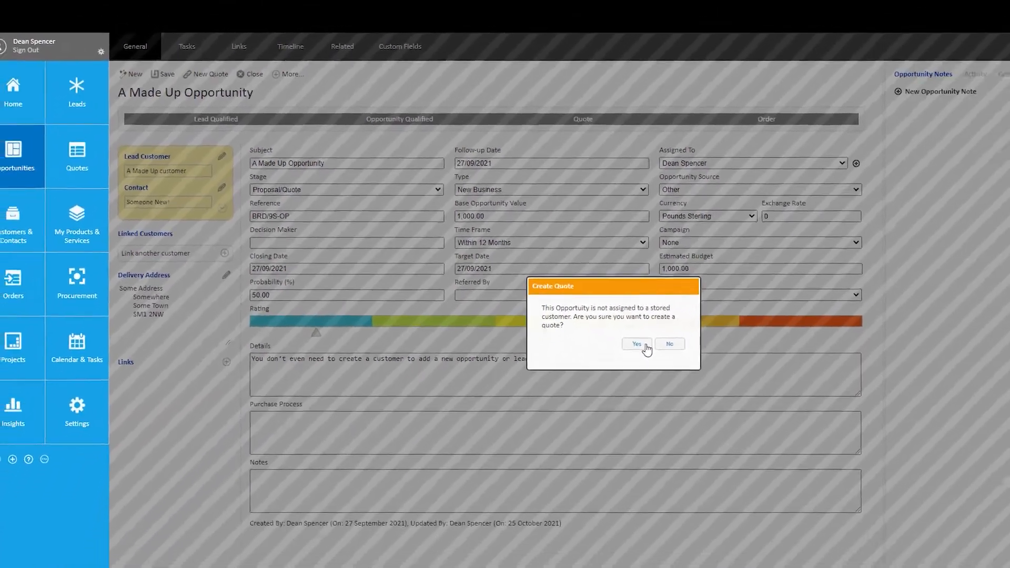
left_click(805, 444)
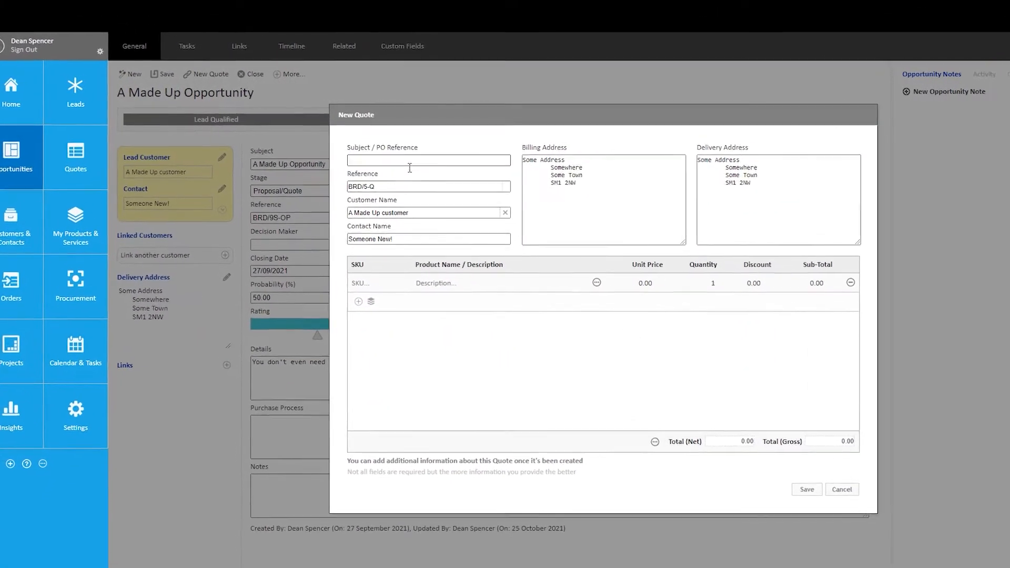
left_click(375, 323)
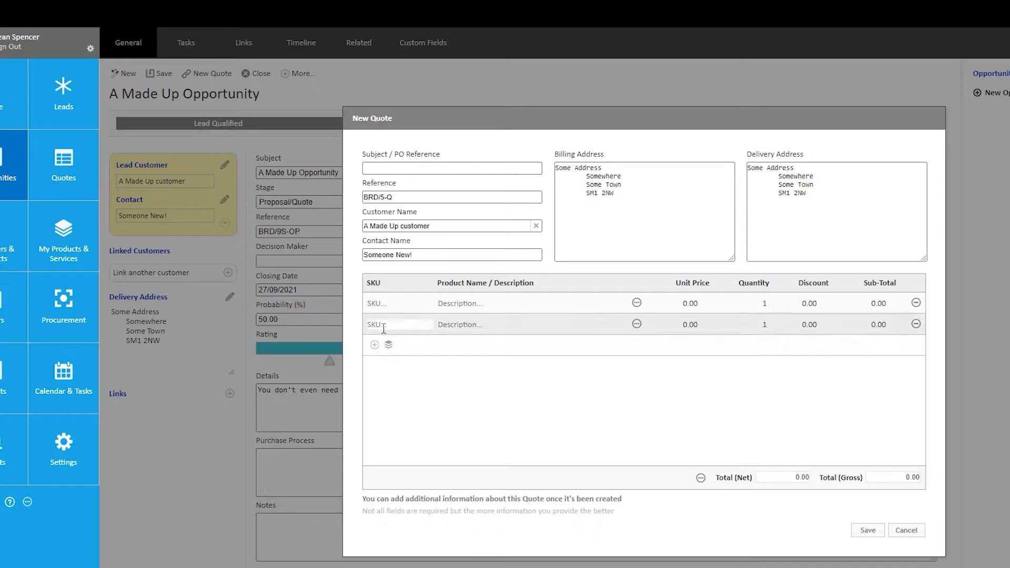
left_click(473, 324)
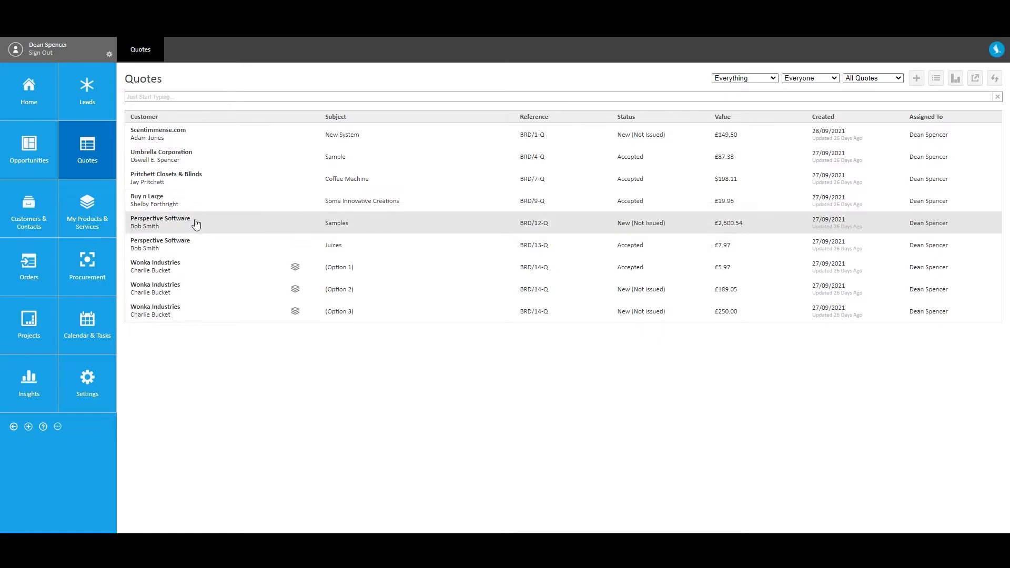
Open the Scentimmense.com quote from the quotes list
left_click(157, 128)
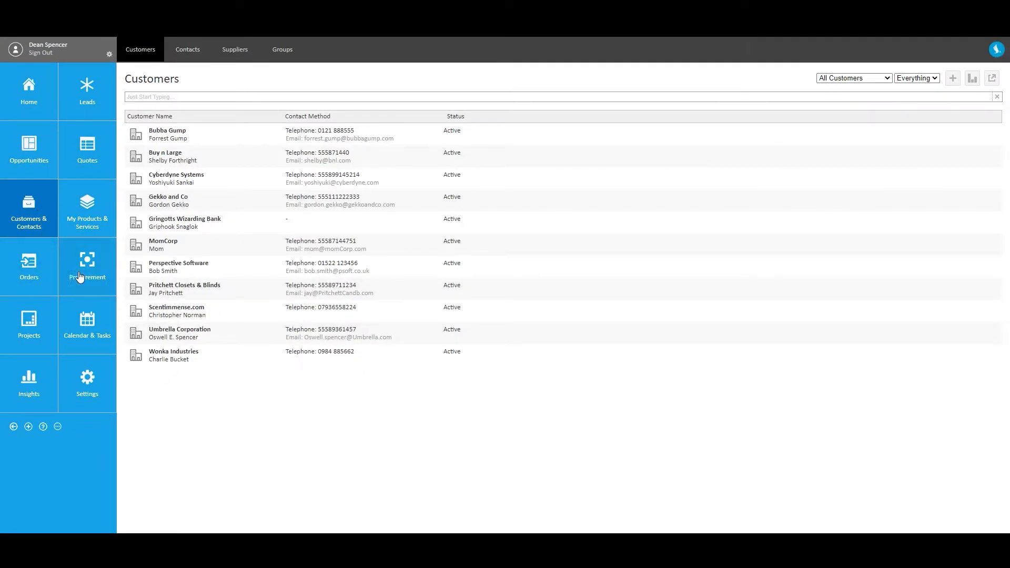
Open the Cyberdyne Systems customer record and review its payment terms and currency options, keeping the existing currency
left_click(212, 183)
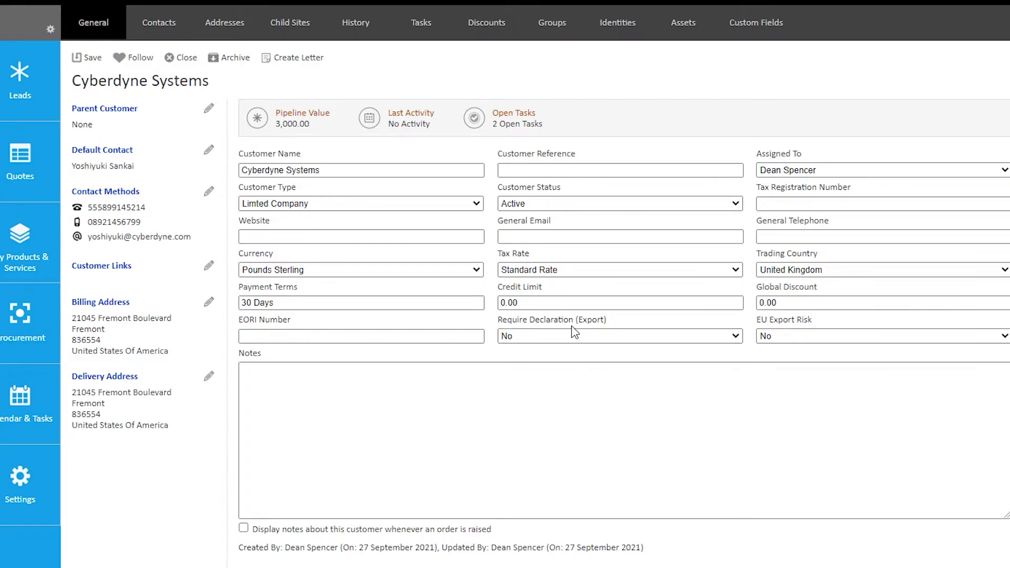
left_click(475, 306)
left_click(404, 269)
left_click(405, 241)
left_click(346, 268)
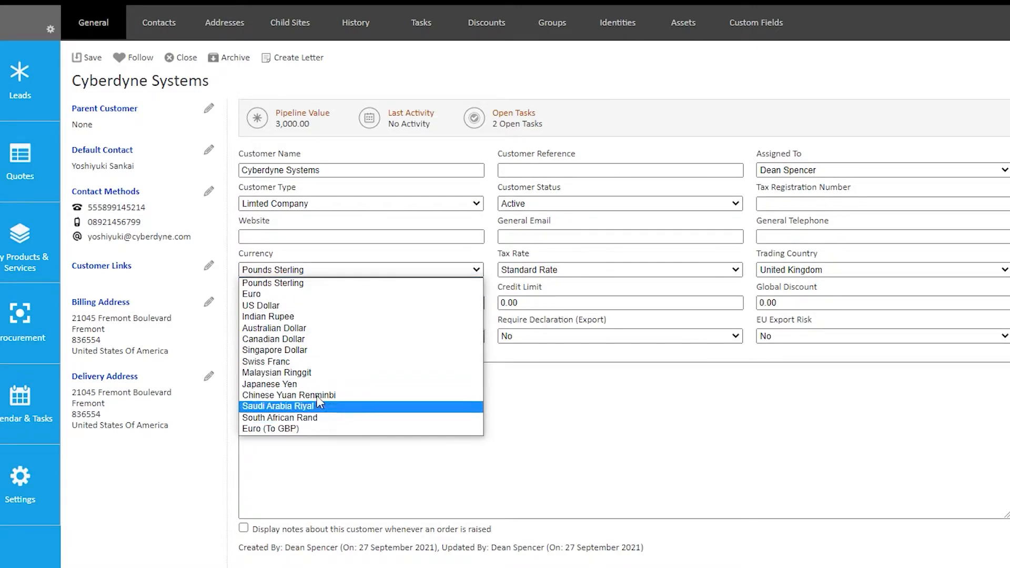
left_click(381, 226)
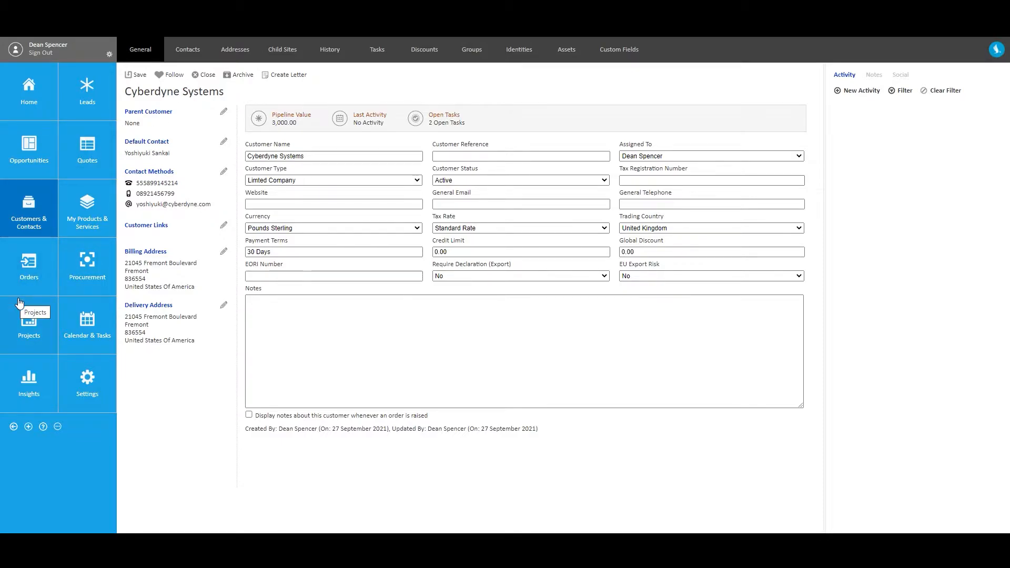
Create a letter for Cyberdyne Systems from the Sample Letter.docx template and open the generated document
left_click(284, 76)
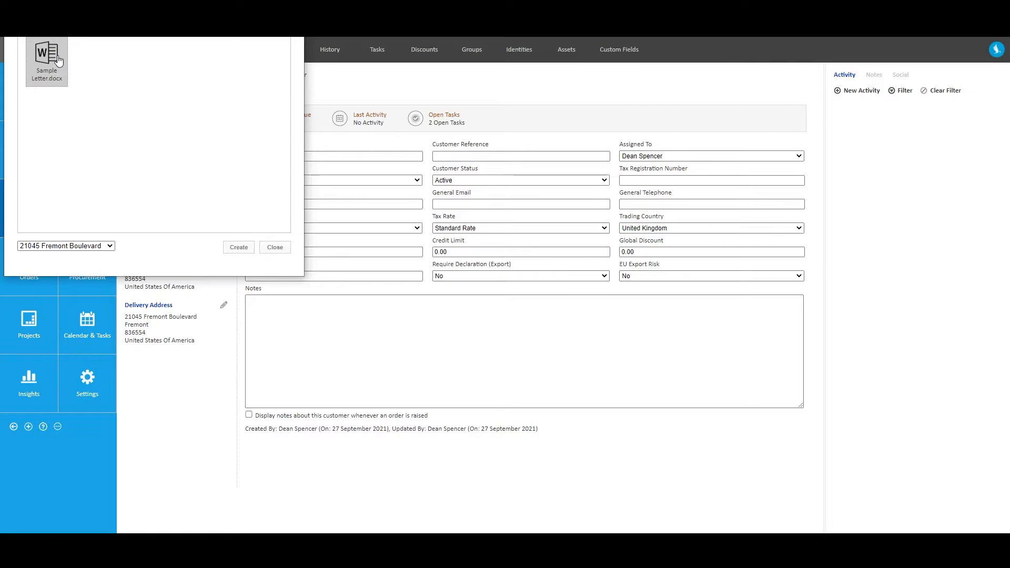
double_click(58, 62)
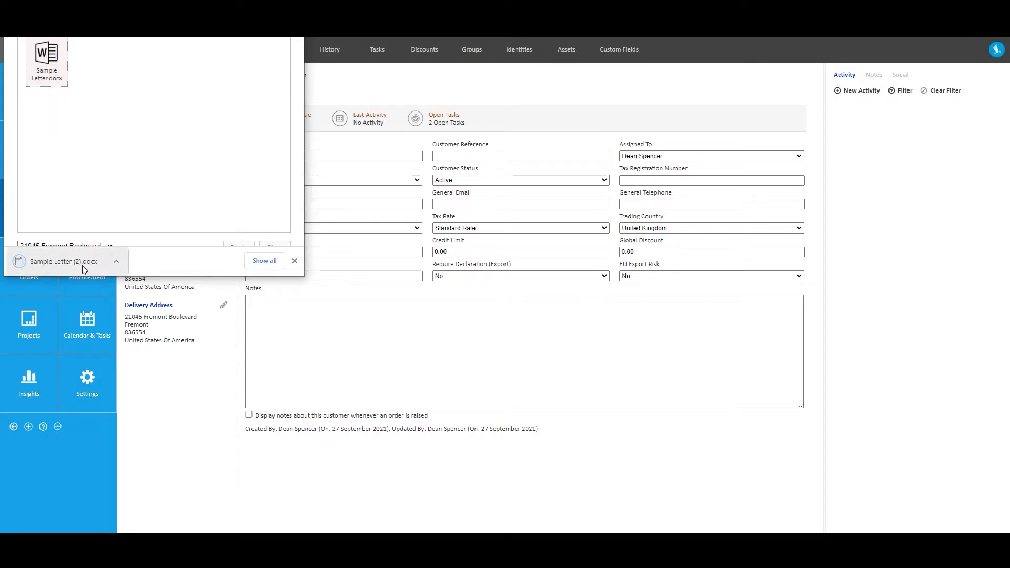
left_click(82, 265)
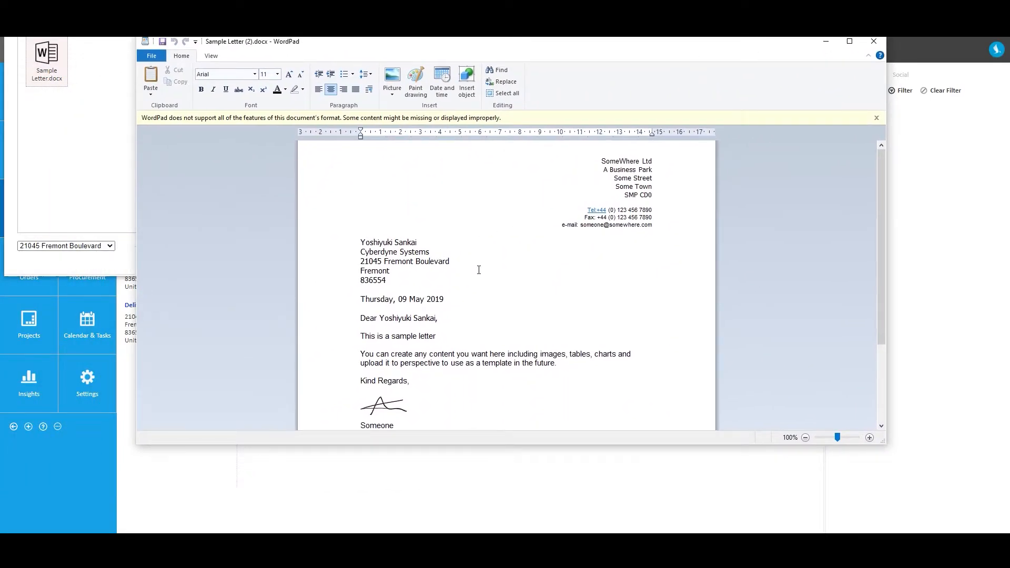
Read through the generated letter in WordPad, checking the merged recipient details and footer, and close it
scroll(478, 277, "down", 4)
scroll(482, 283, "up", 4)
scroll(605, 303, "down", 2)
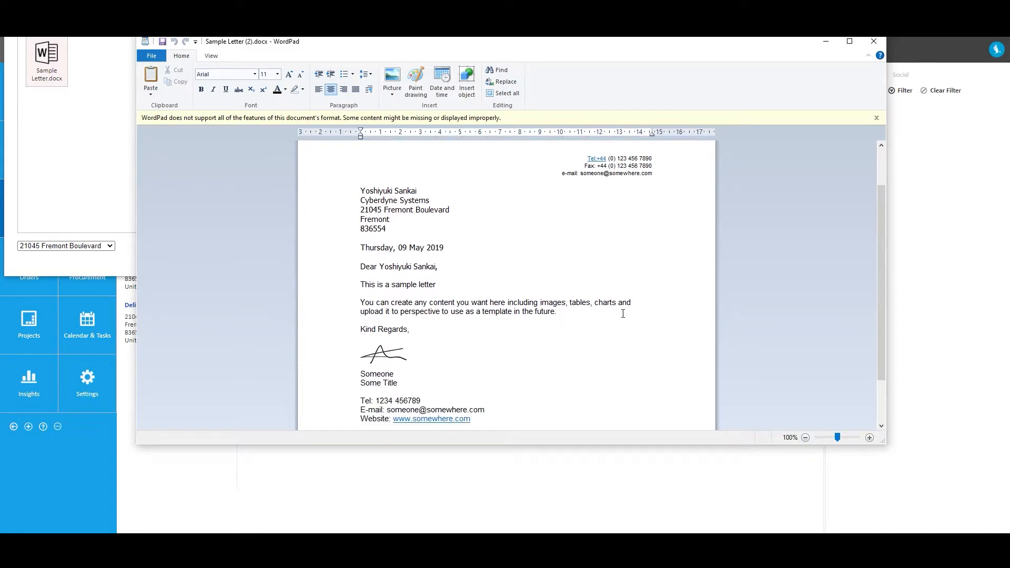
scroll(460, 310, "down", 2)
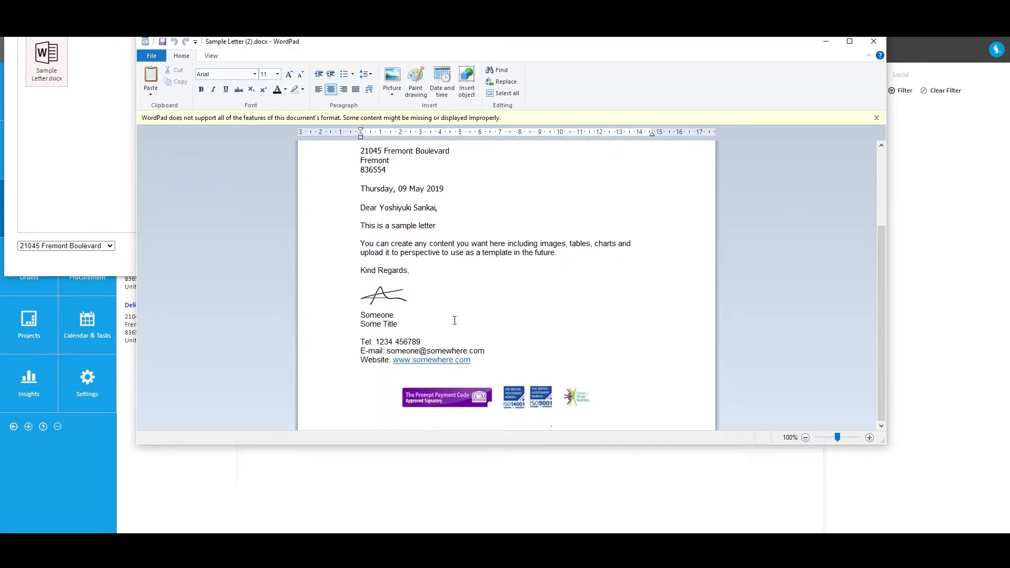
scroll(455, 321, "up", 4)
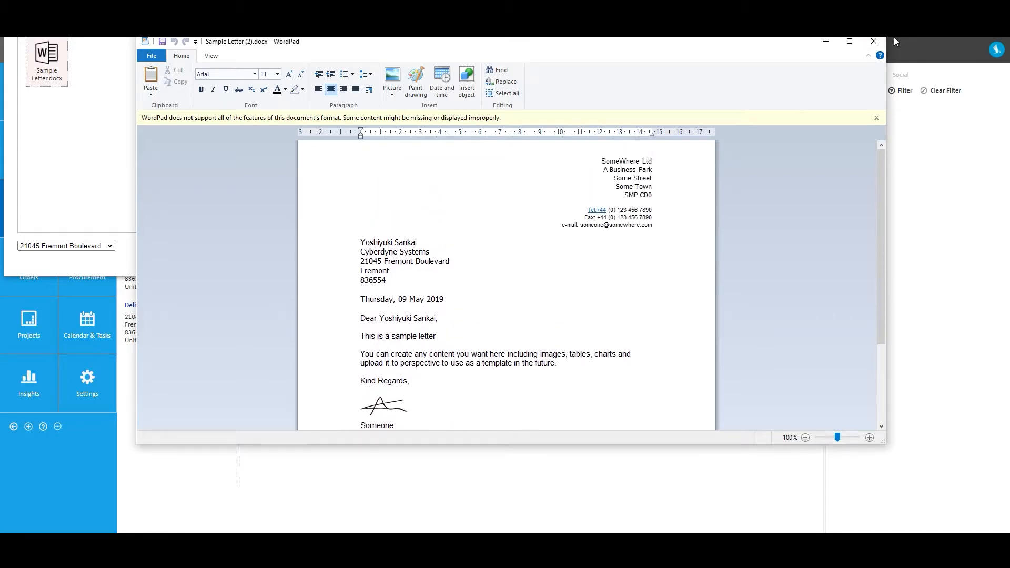
left_click(873, 41)
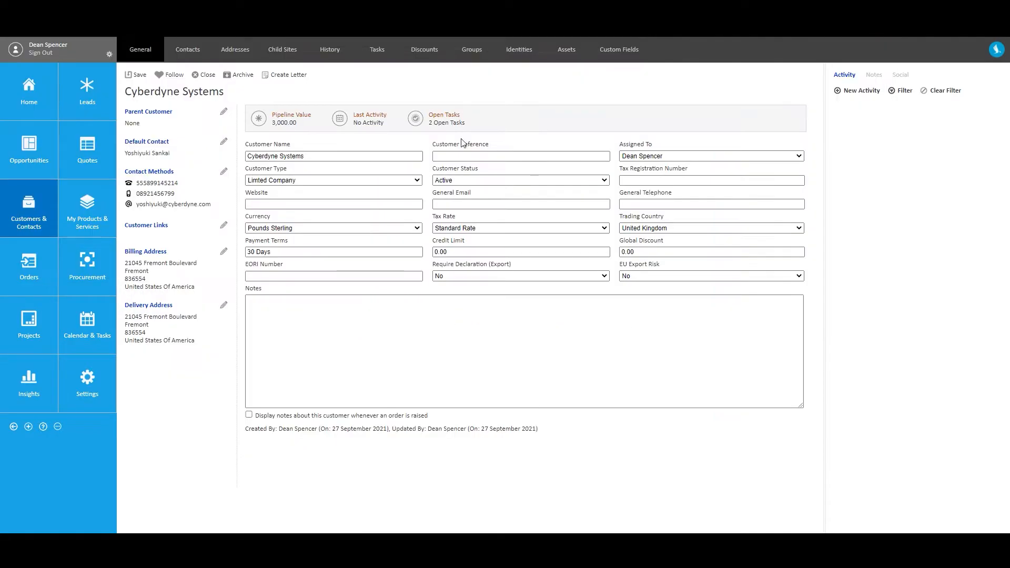
Review the entry type and assignee options of a new activity for Cyberdyne Systems, then cancel the entry
left_click(858, 91)
left_click(631, 249)
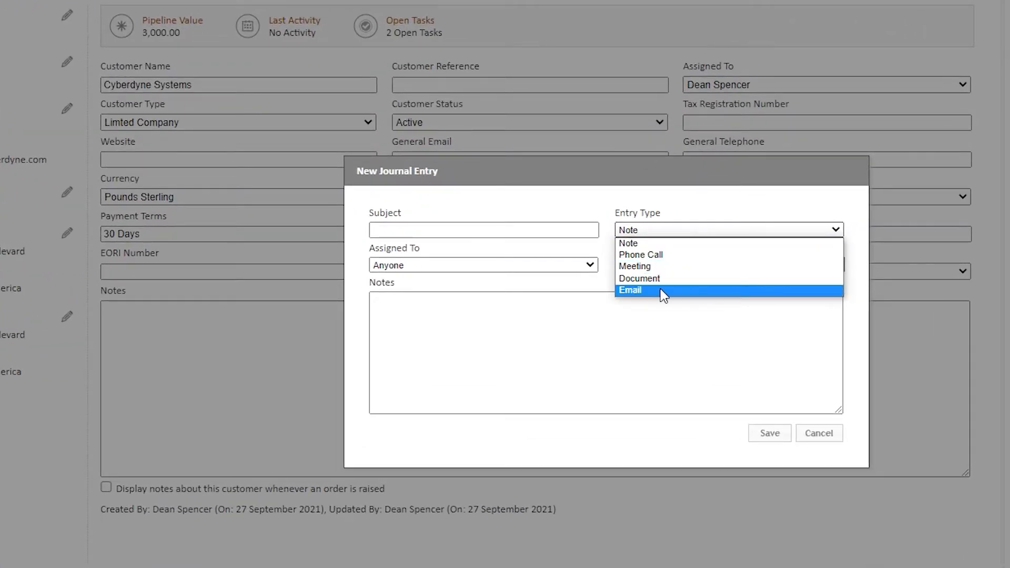
left_click(551, 337)
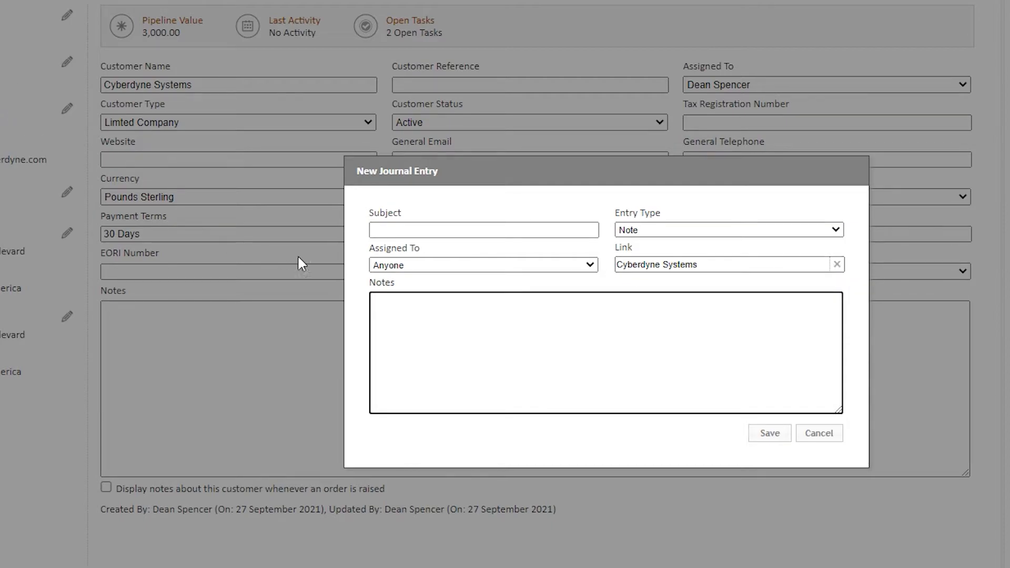
left_click(470, 267)
left_click(498, 337)
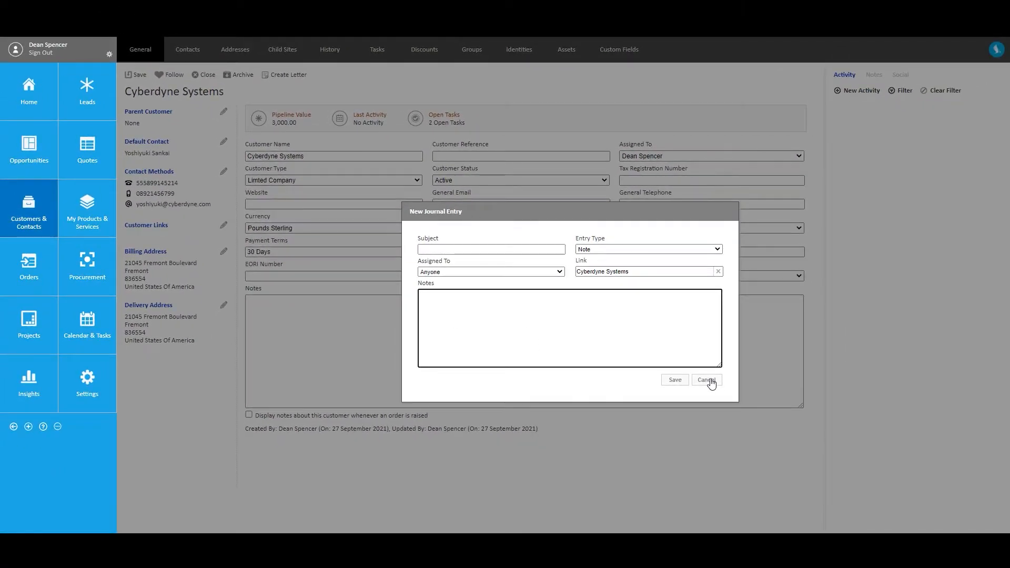
left_click(710, 381)
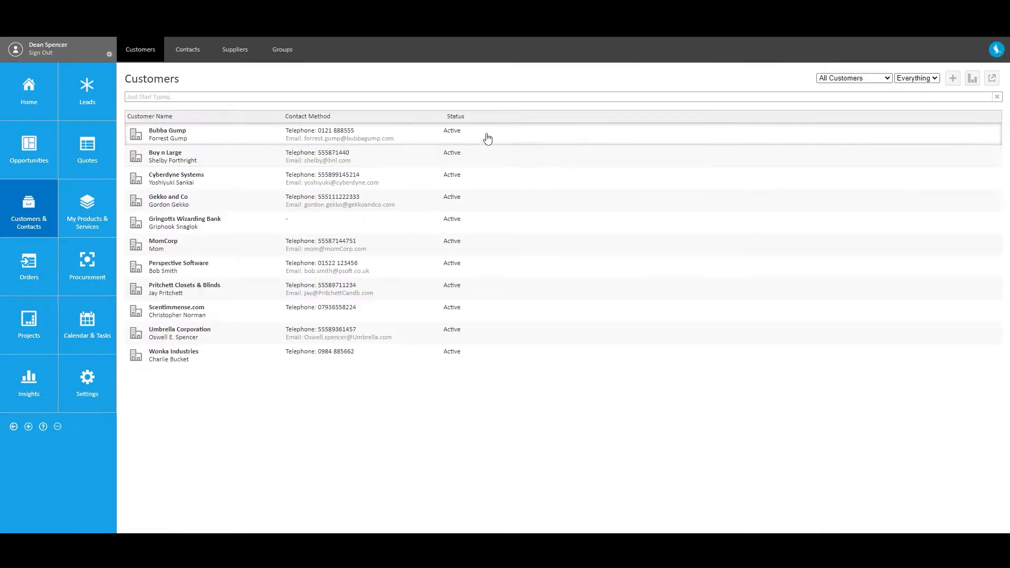
Search the customers list for "mom", then clear the search and review the kinds of new records available
left_click(214, 105)
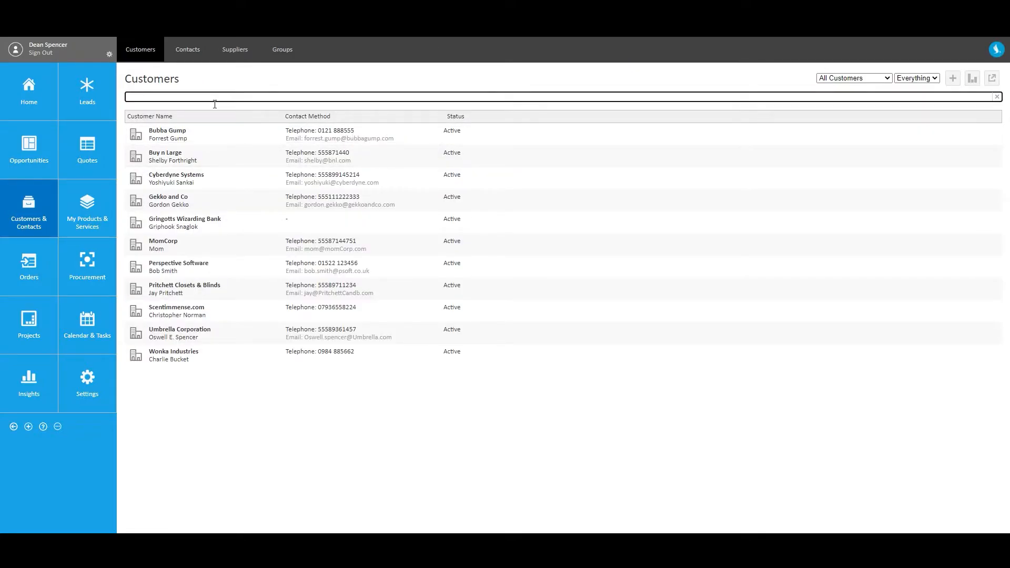
type("mom")
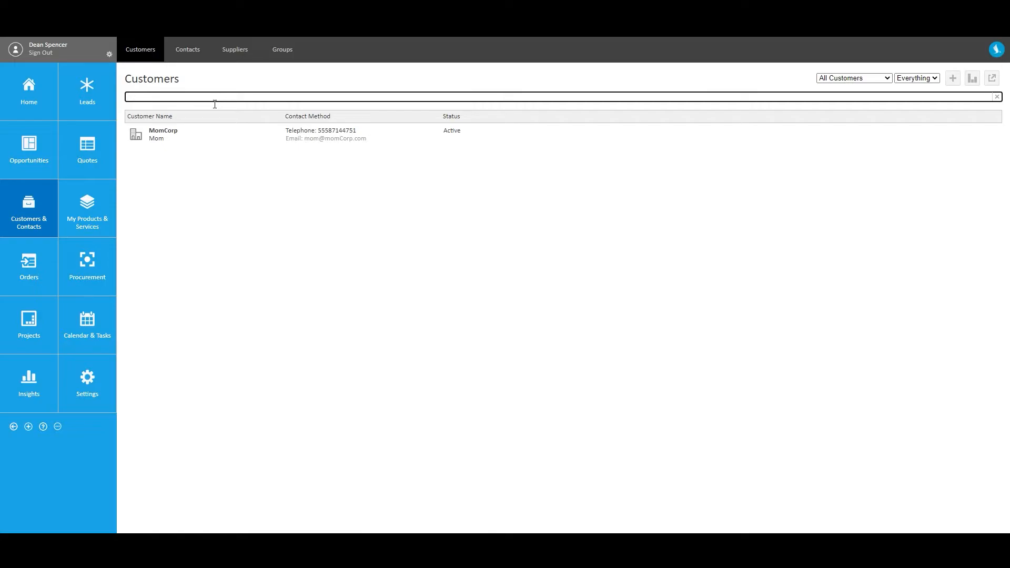
left_click(956, 79)
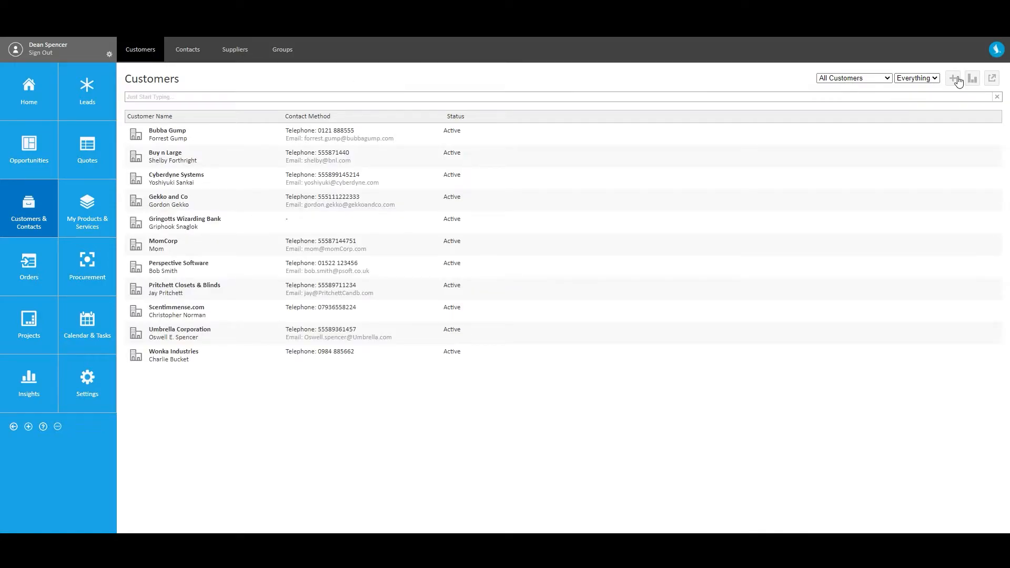
left_click(958, 79)
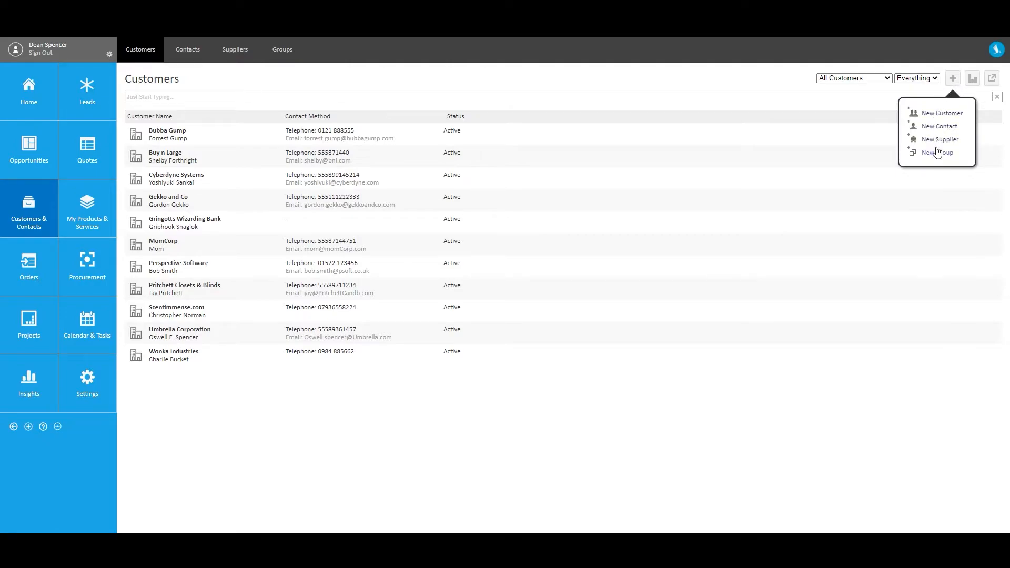
left_click(668, 79)
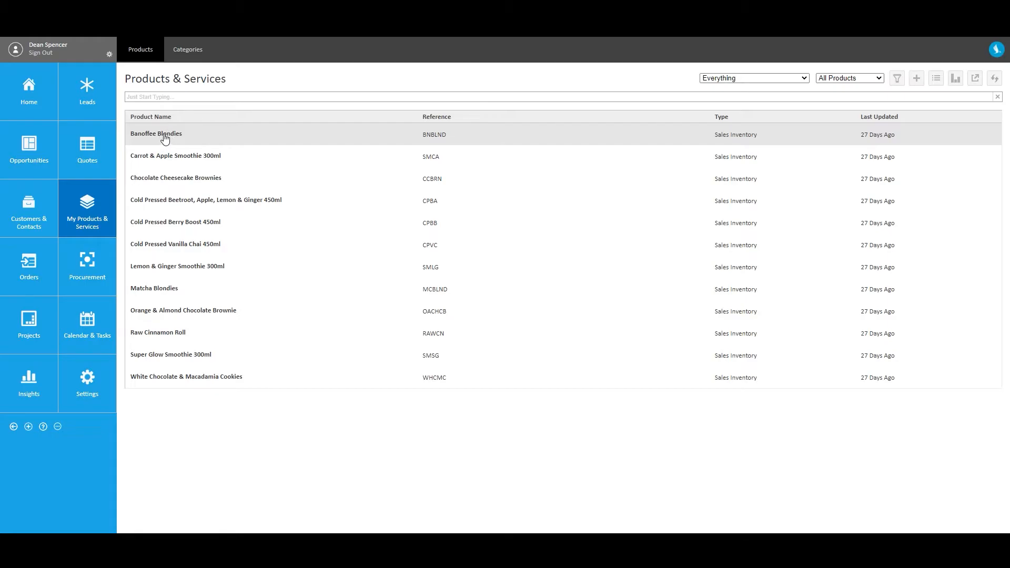
Open the Banoffee Blondies product and review its notes field and measure options, keeping Boxes as the measure
left_click(165, 138)
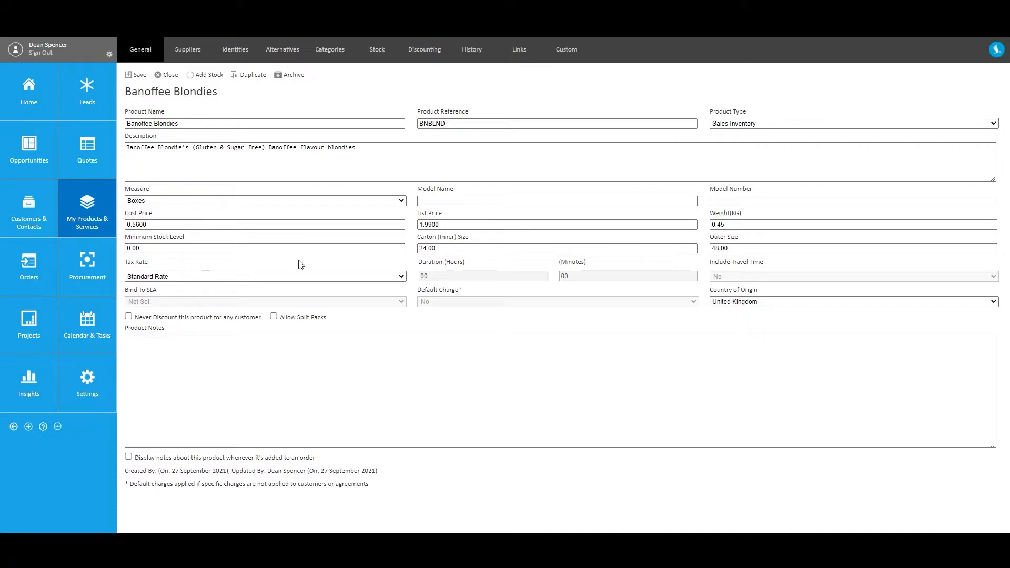
left_click(206, 392)
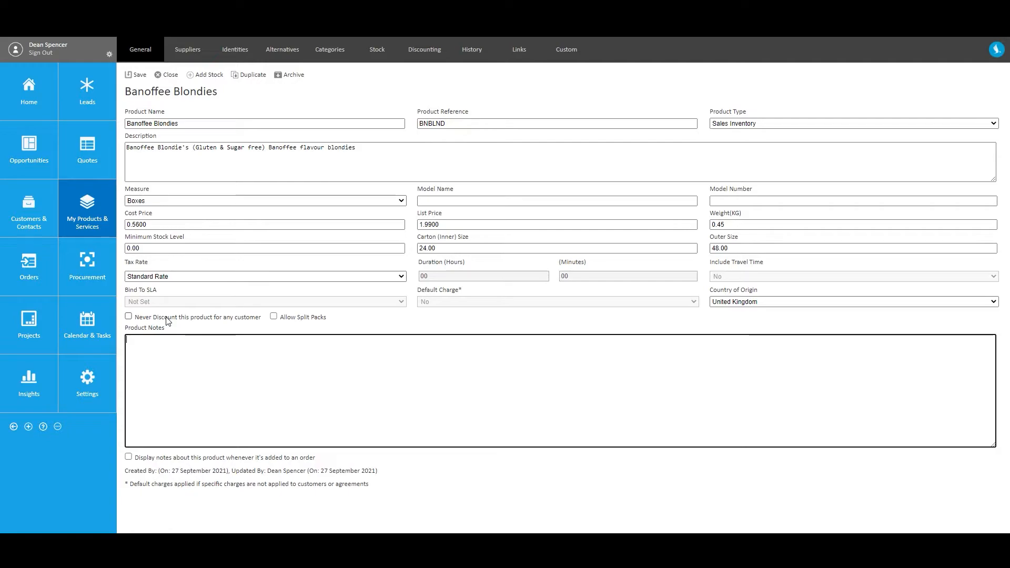
left_click(200, 200)
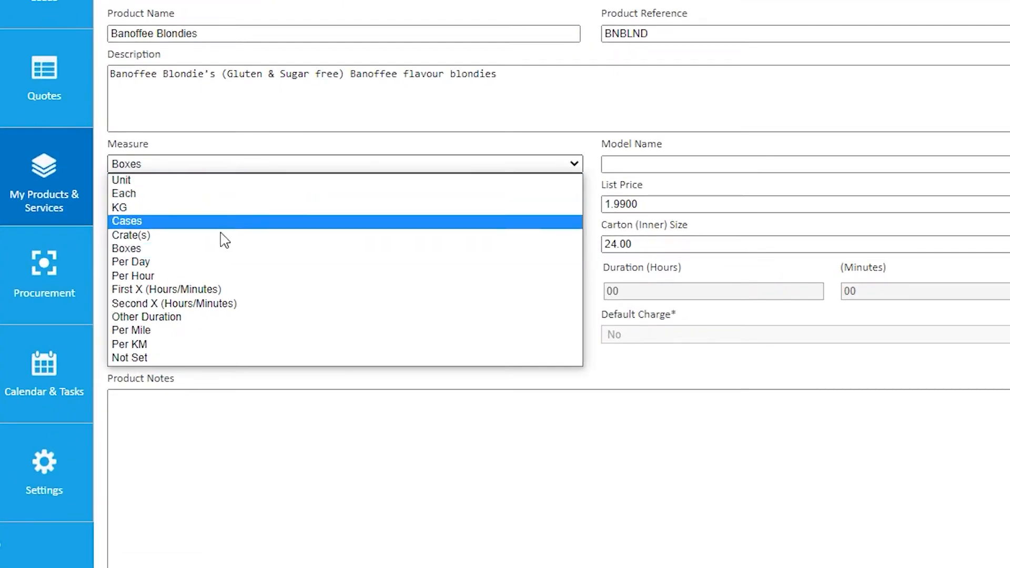
left_click(205, 249)
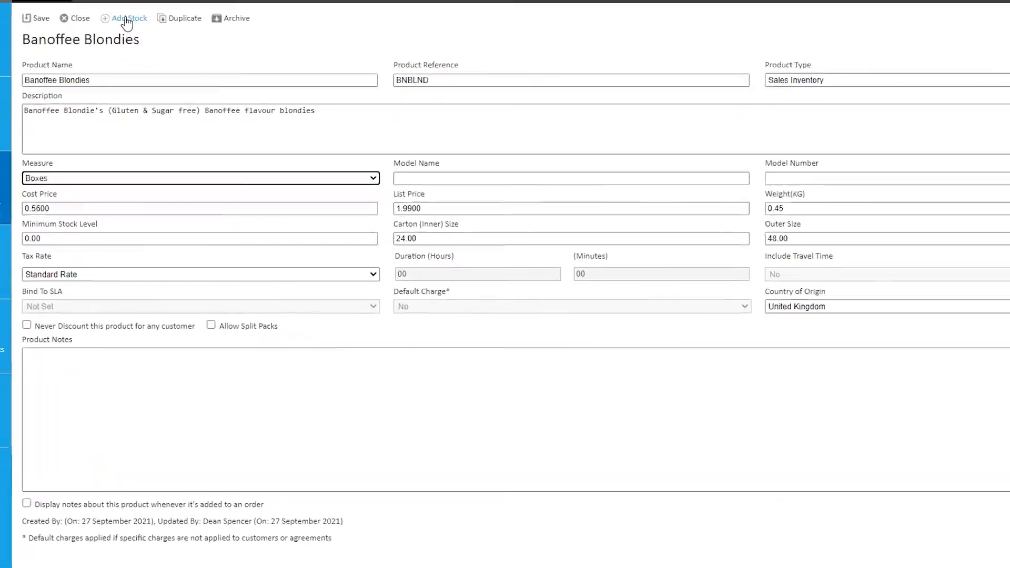
Fill in a stock addition of 20 Banoffee Blondies at Main Warehouse, Bay 1 - Location 2 (B1-L2), and cancel it
left_click(126, 20)
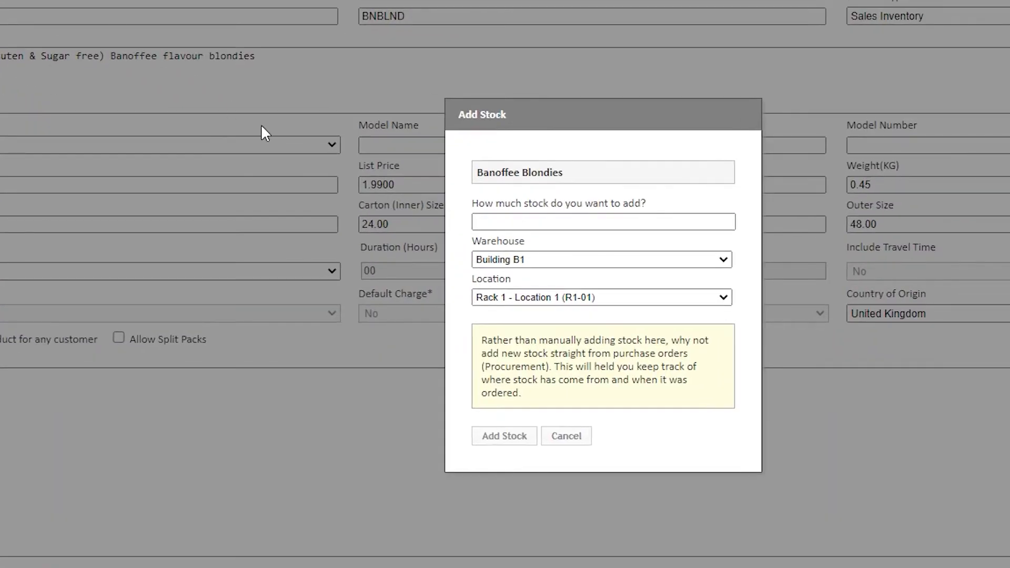
left_click(578, 225)
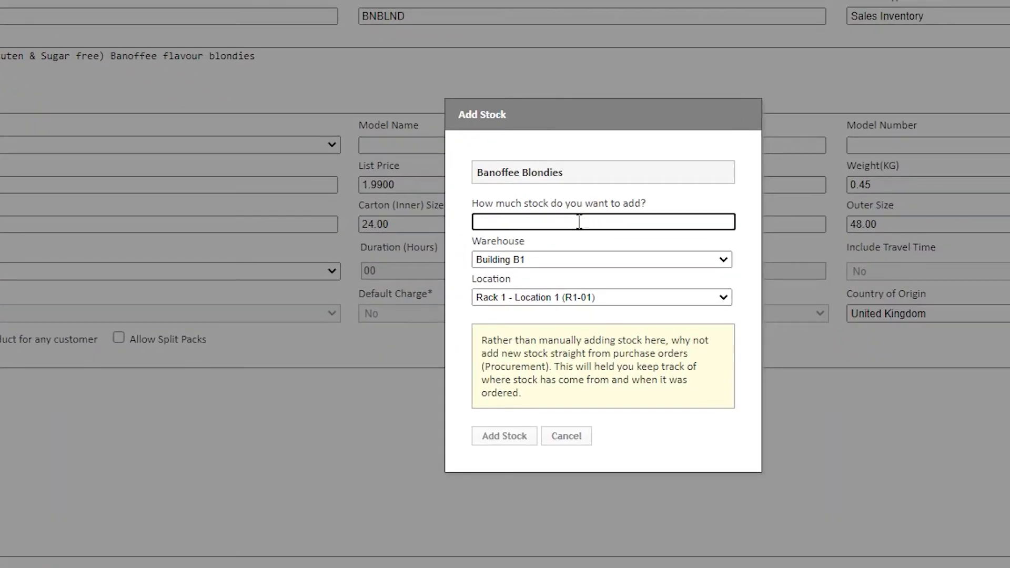
type("20")
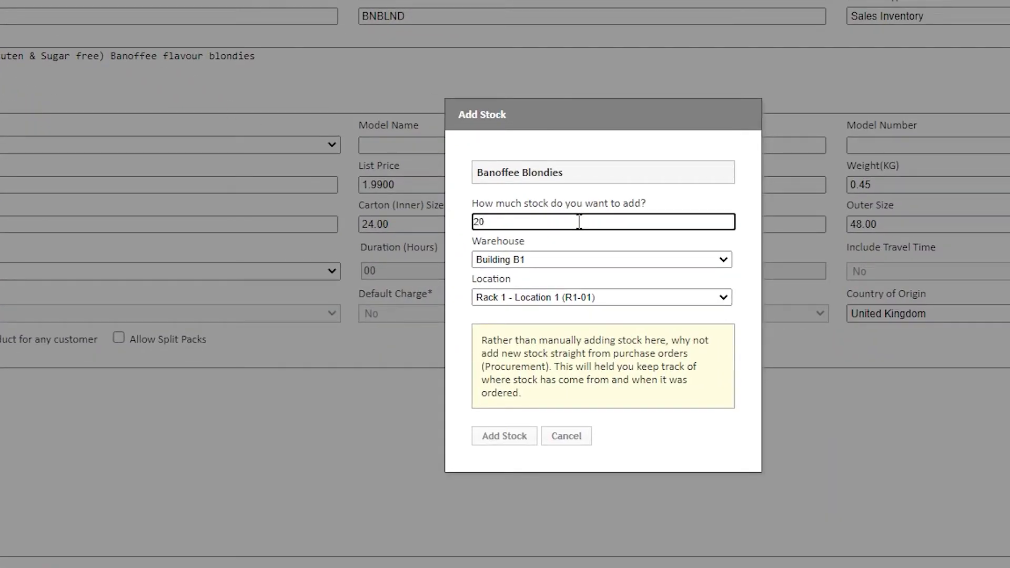
left_click(585, 260)
left_click(548, 288)
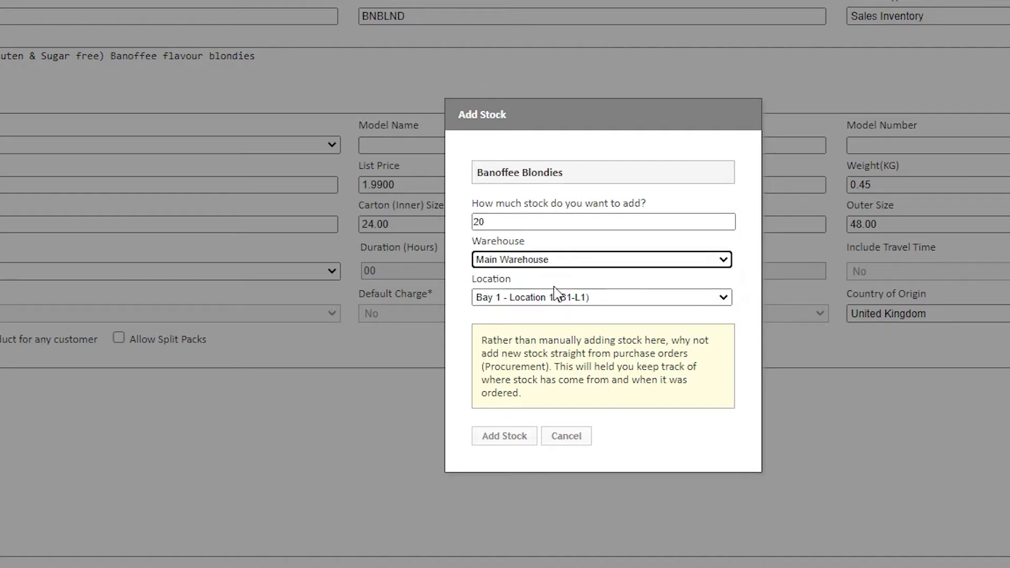
left_click(592, 297)
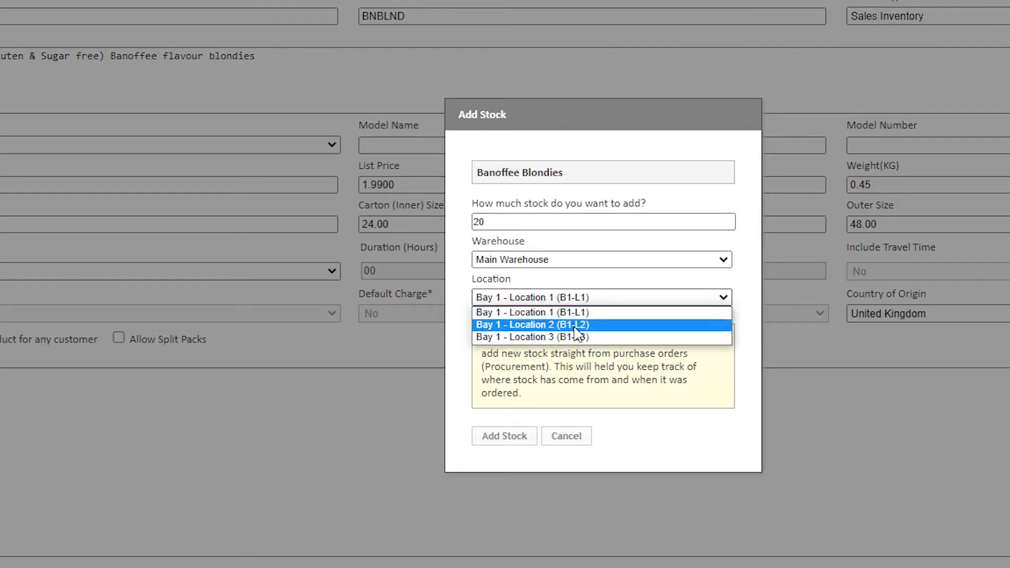
left_click(579, 325)
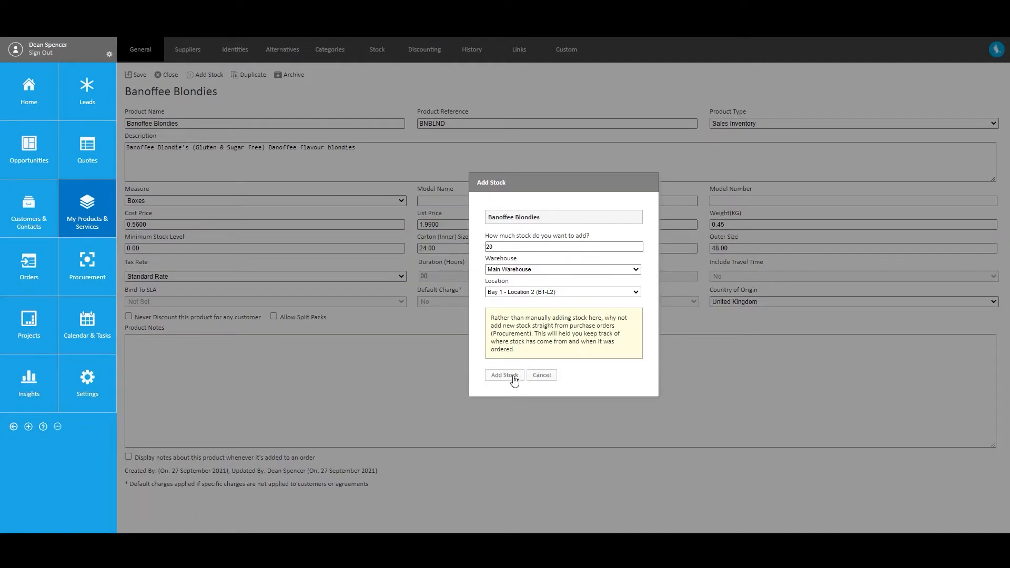
left_click(549, 378)
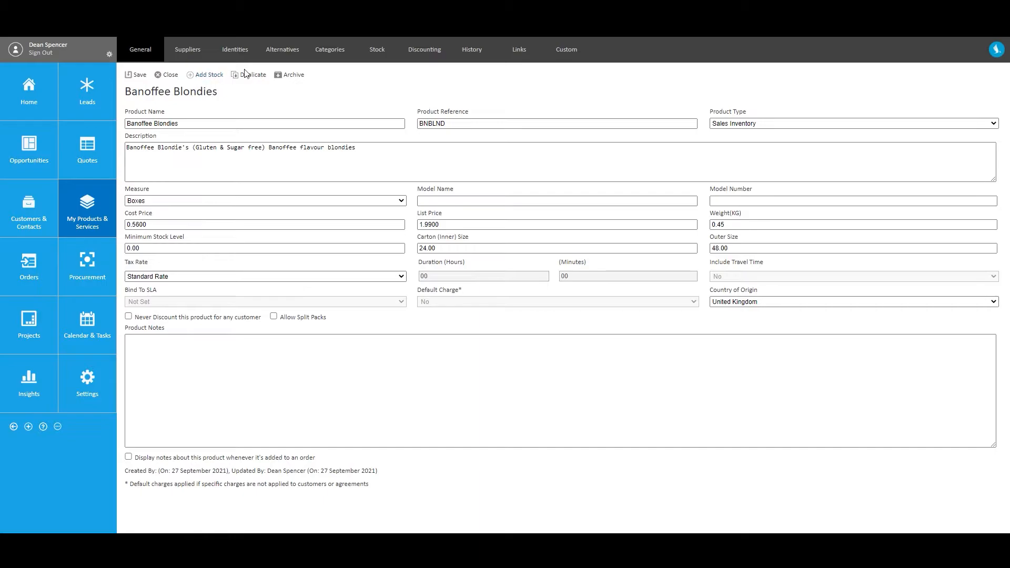
View the stock details of the Banoffee Blondies product
left_click(382, 51)
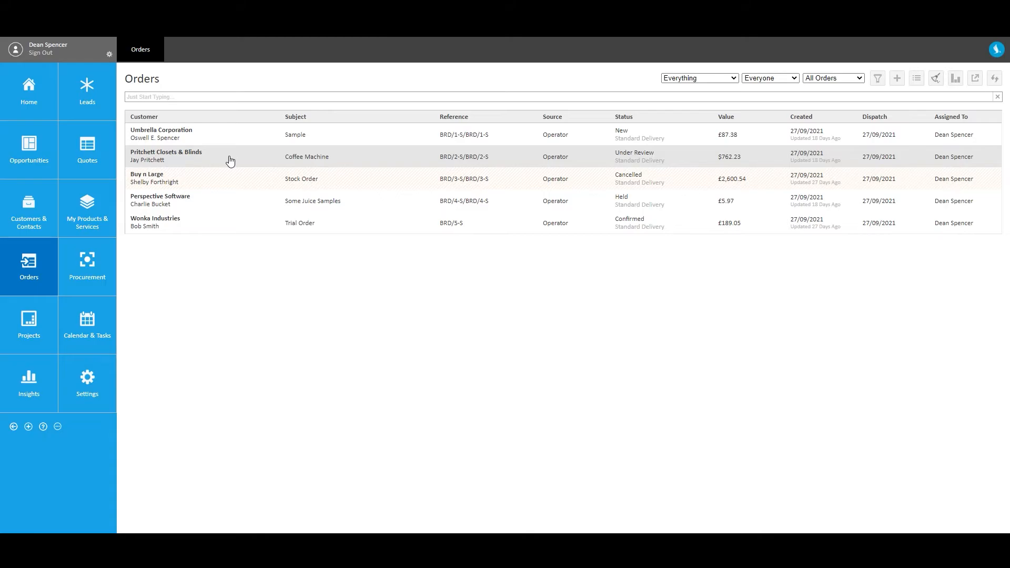
Open the Coffee Machine order for Pritchett Closets & Blinds and review its additional order actions
left_click(232, 158)
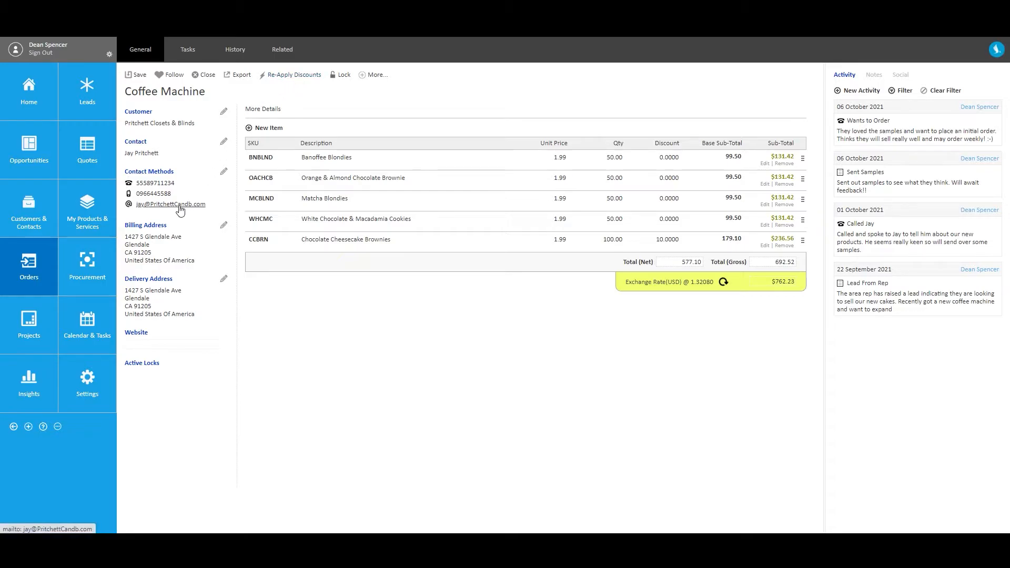
left_click(374, 75)
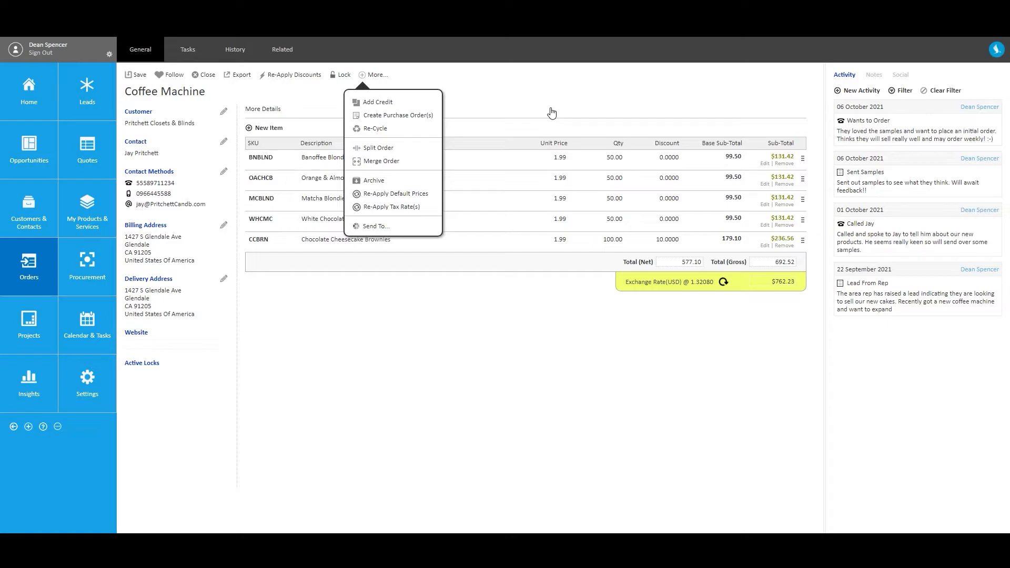
left_click(583, 105)
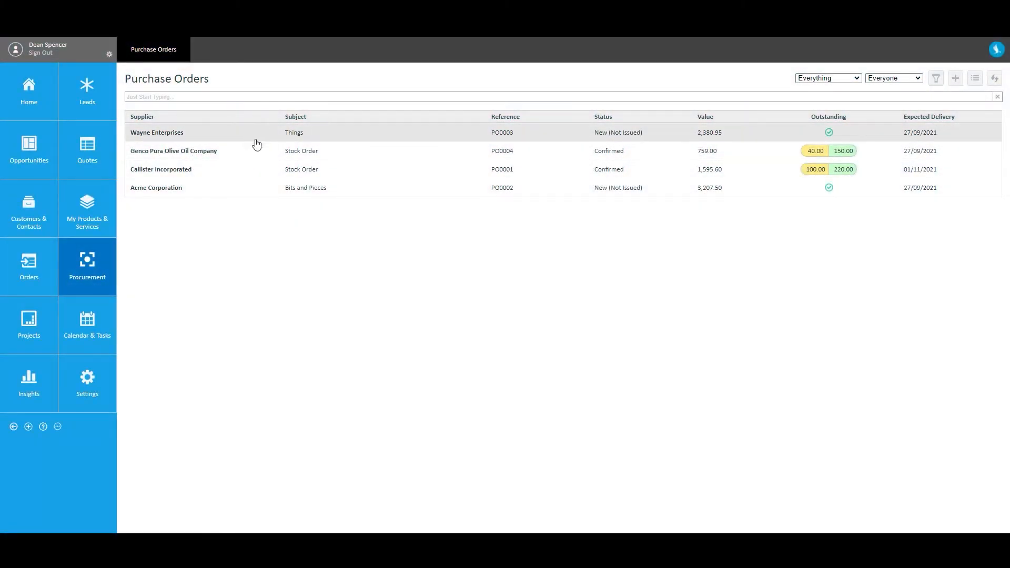
Check the Genco Pura Olive Oil Company purchase order and its outstanding quantities, then open its Add to Stock function
left_click(181, 152)
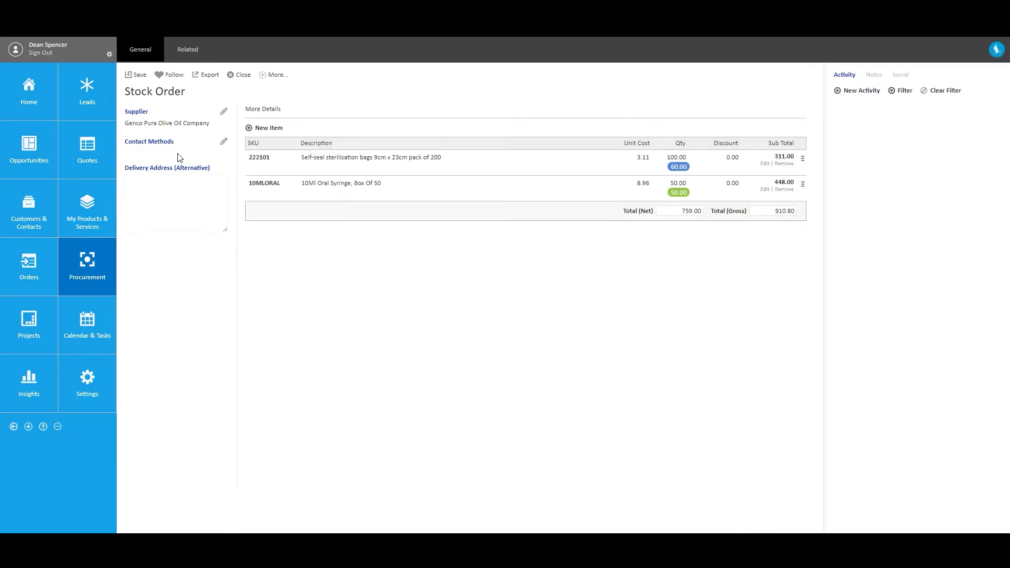
key("Escape")
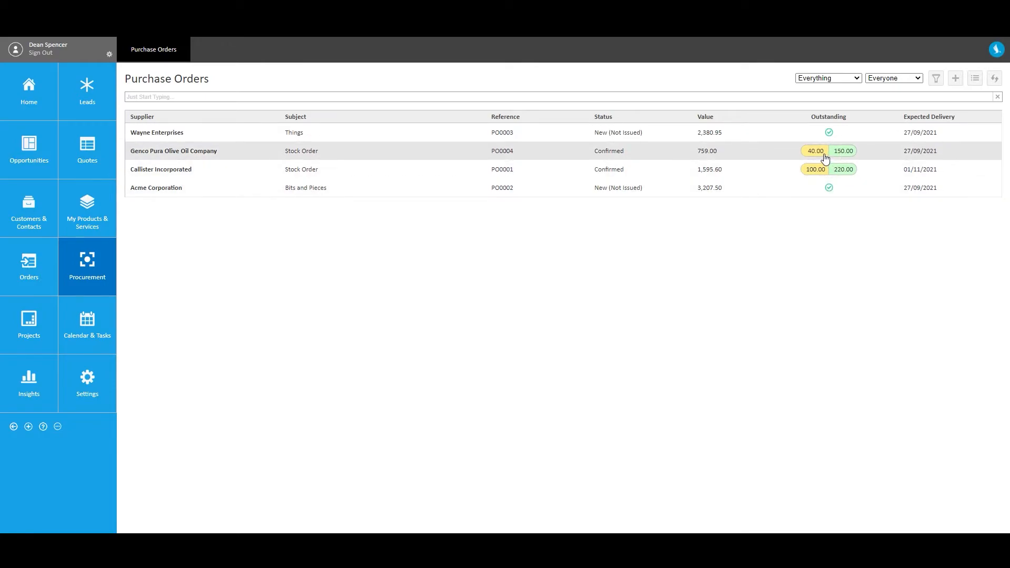
left_click(203, 152)
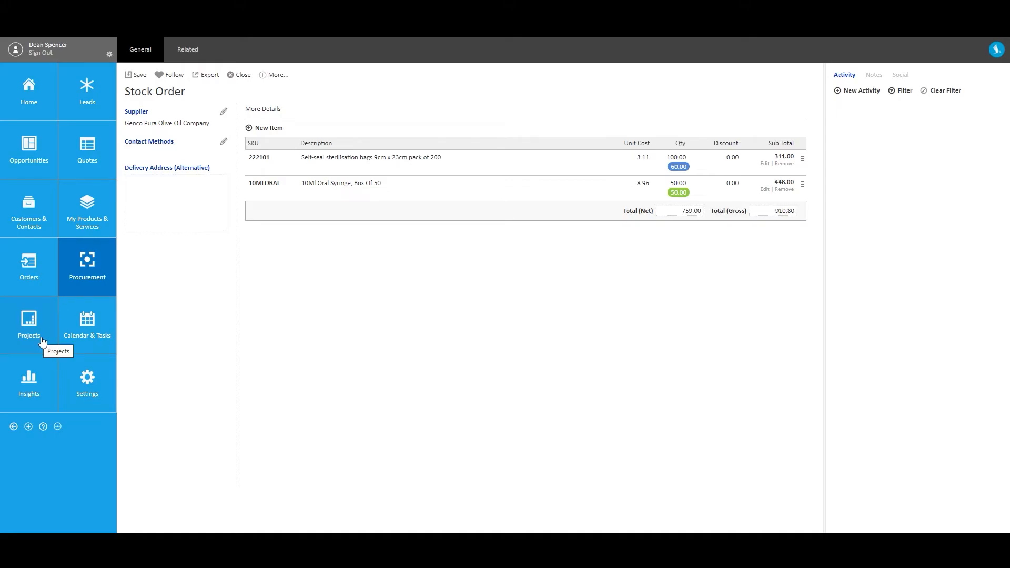
left_click(263, 75)
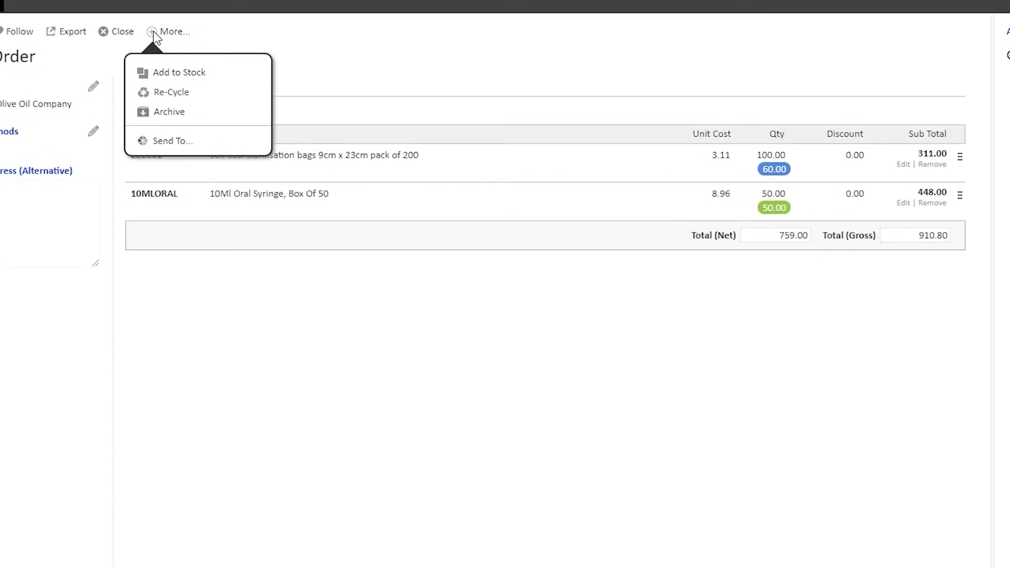
left_click(168, 73)
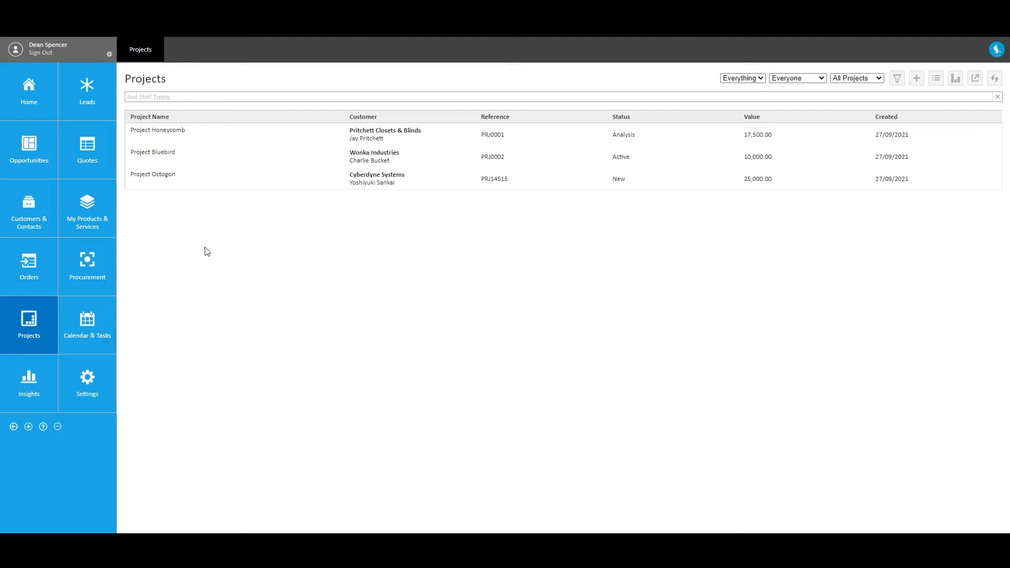
Open Project Honeycomb and examine its timeline, moving back to the September and October phases
left_click(167, 135)
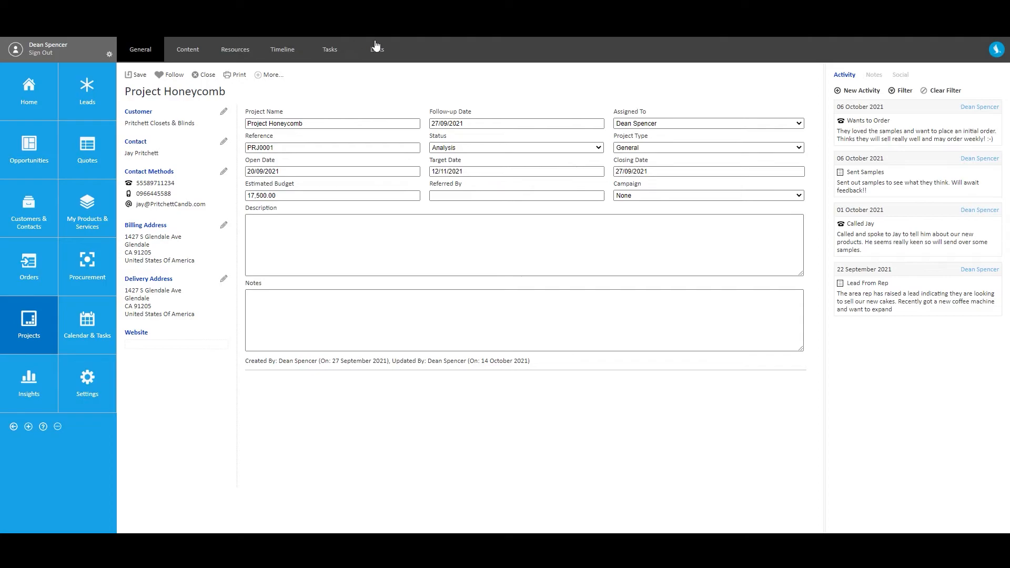
left_click(289, 52)
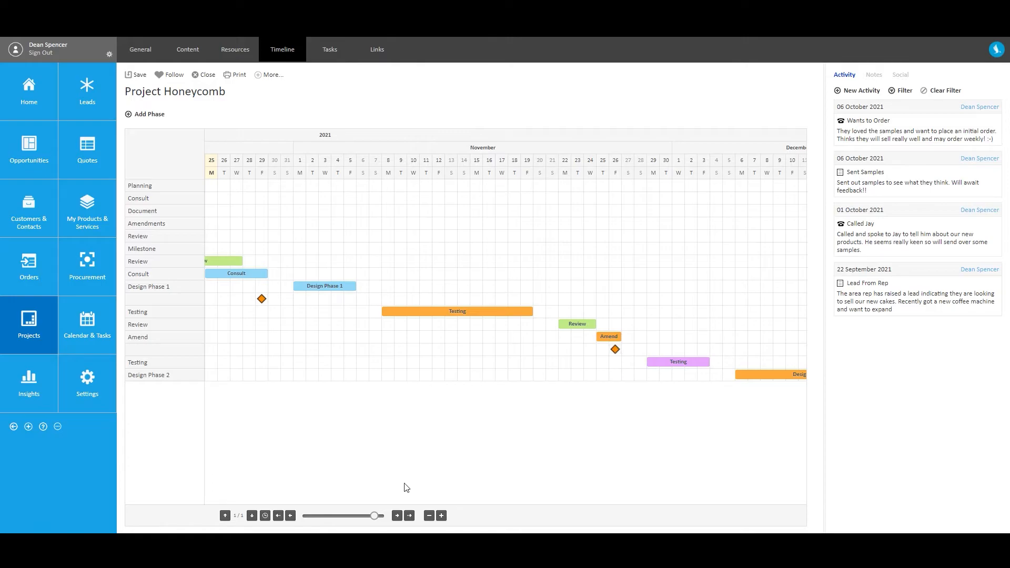
left_click_drag(378, 521, 319, 526)
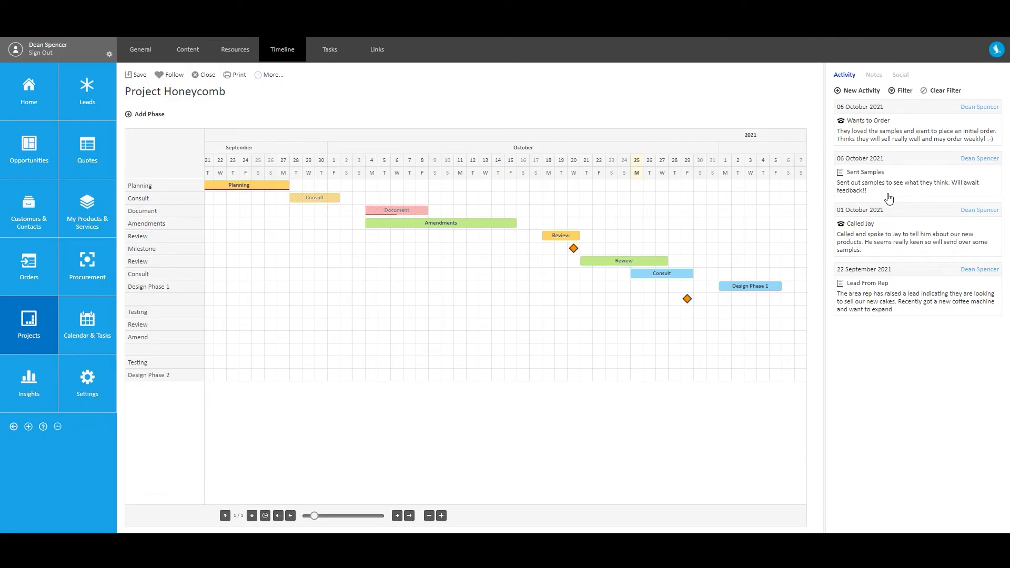
Open the calendar area, look through the tasks and journal entries, and return to the weekly calendar
left_click(99, 329)
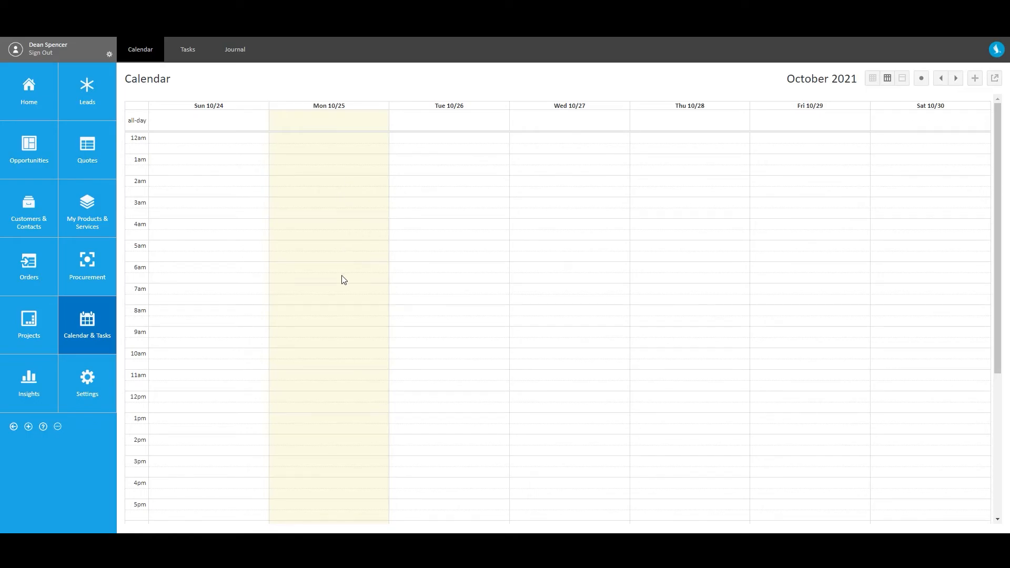
left_click(187, 49)
left_click(235, 50)
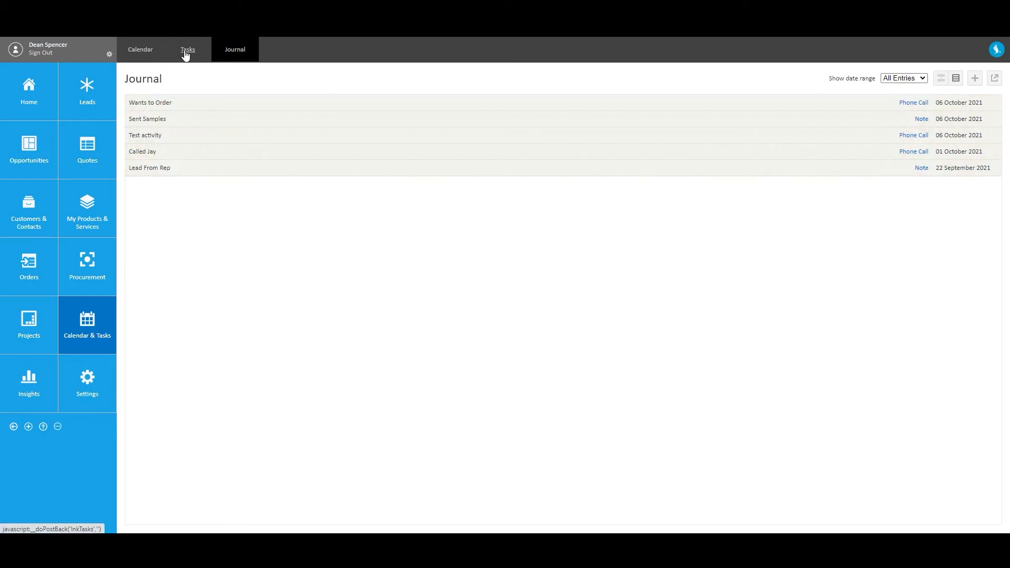
left_click(138, 49)
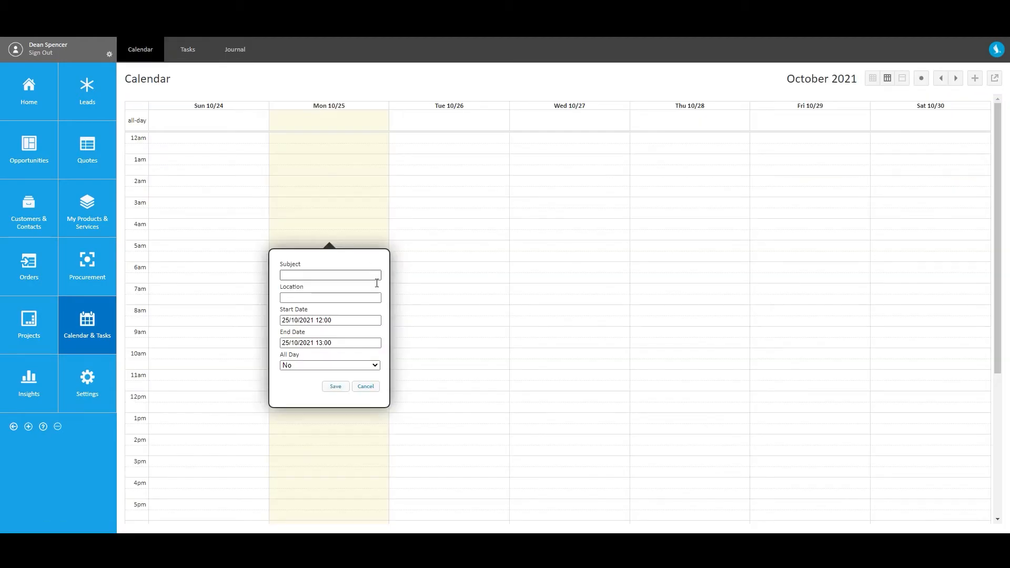
Discard the new calendar event form without saving it
left_click(364, 387)
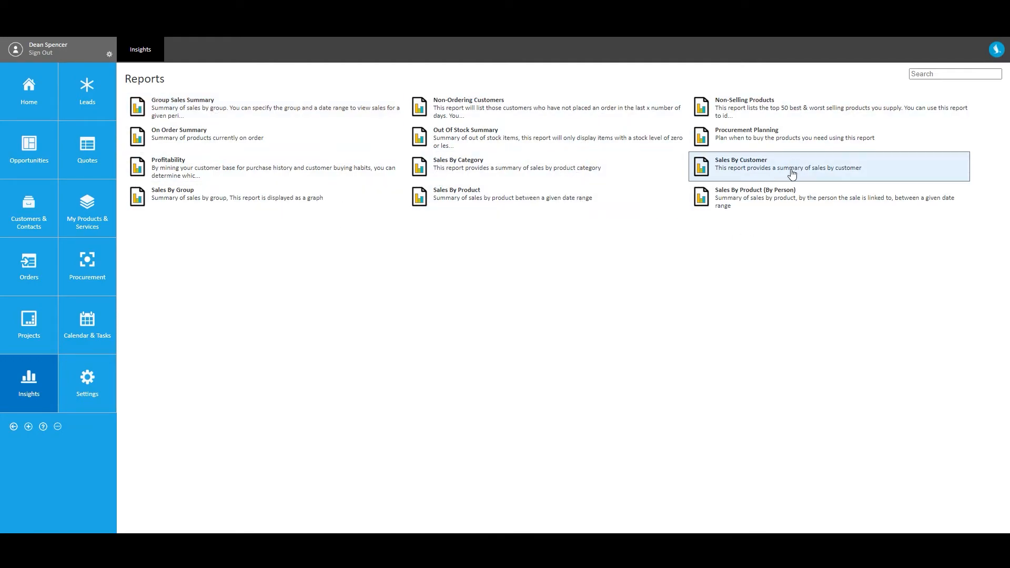
Run the Profitability report from the Insights area with its start date set to 01/05/2021 23:00
left_click(257, 175)
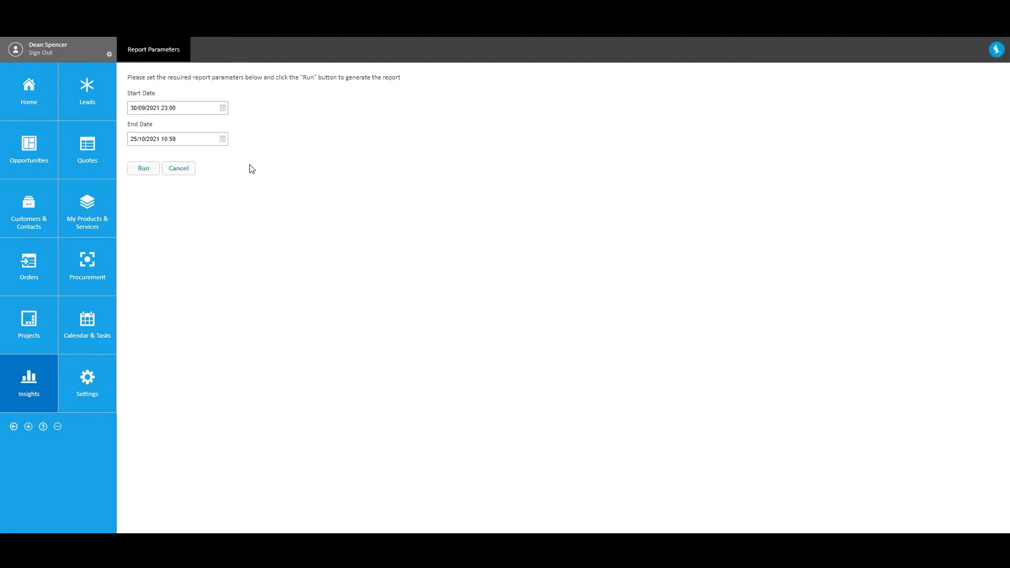
left_click(224, 108)
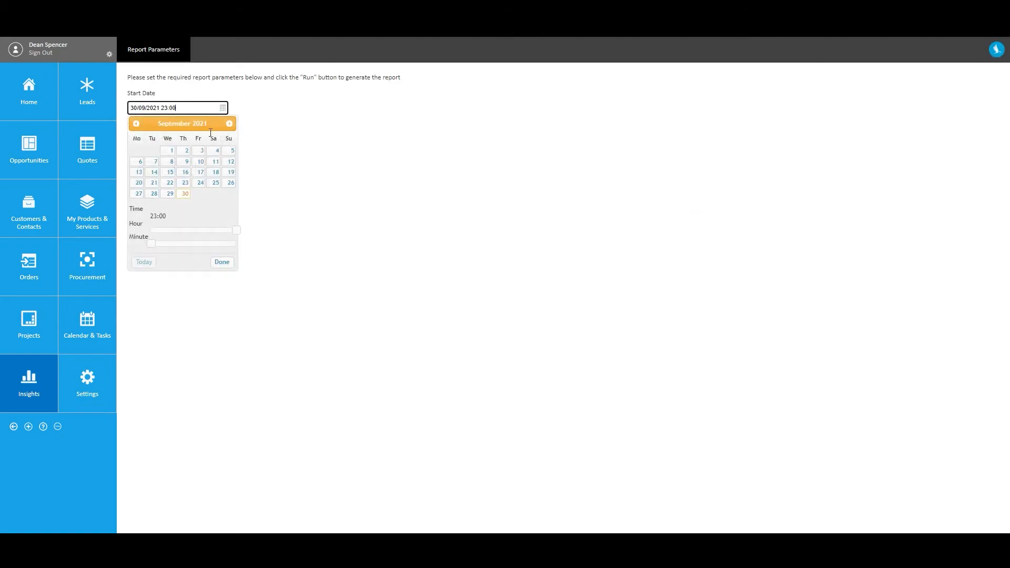
left_click(135, 124)
left_click(135, 123)
left_click(136, 123)
left_click(135, 124)
left_click(219, 152)
left_click(222, 273)
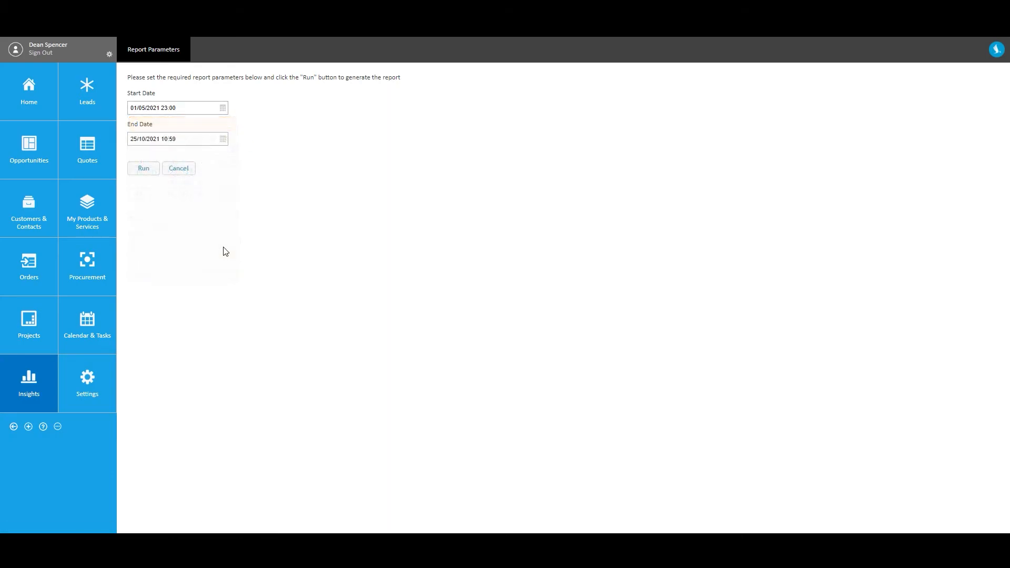
left_click(145, 169)
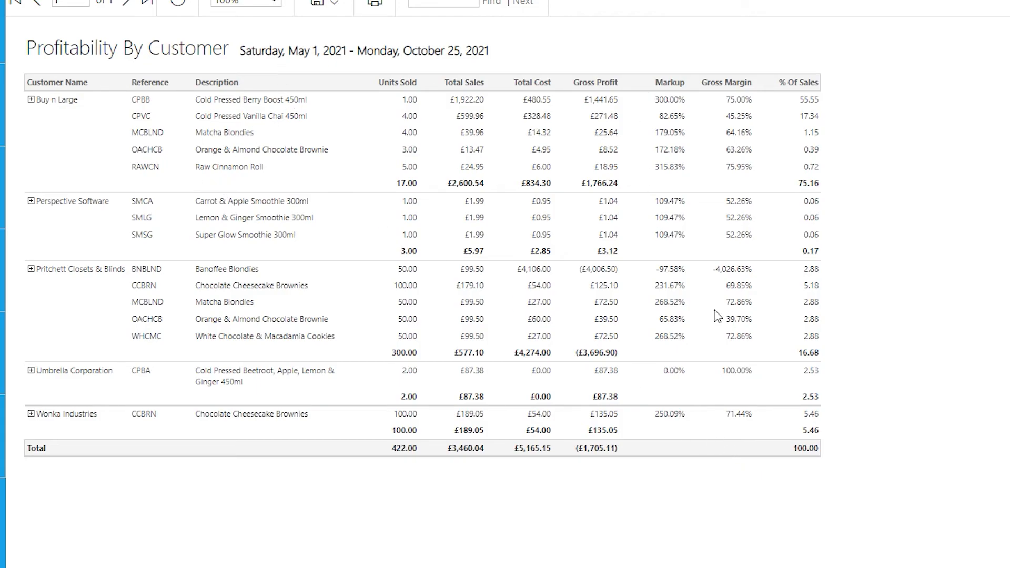
Check the export formats offered for the profitability report without exporting, and return to the list of reports
left_click(326, 1)
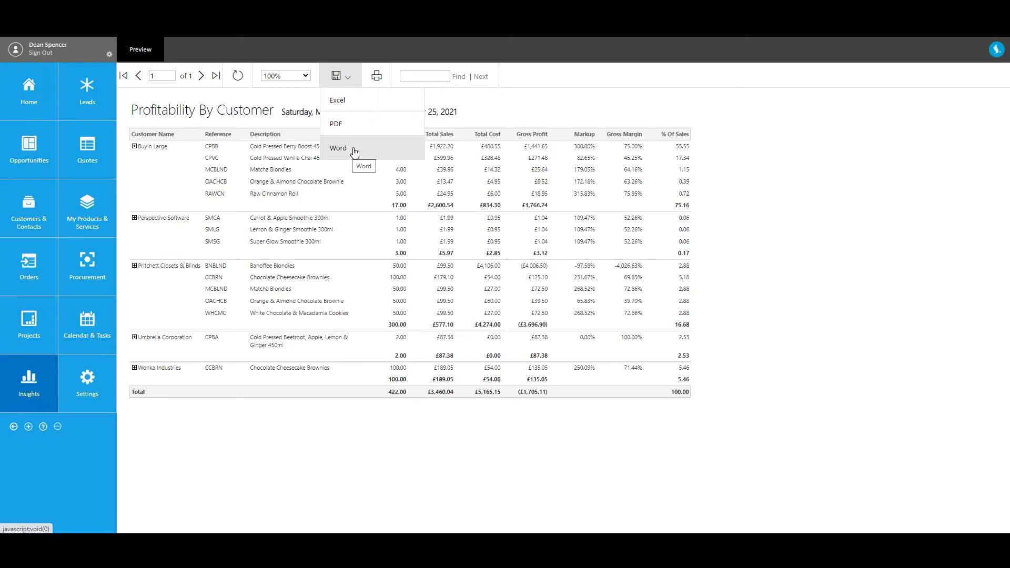
left_click(241, 95)
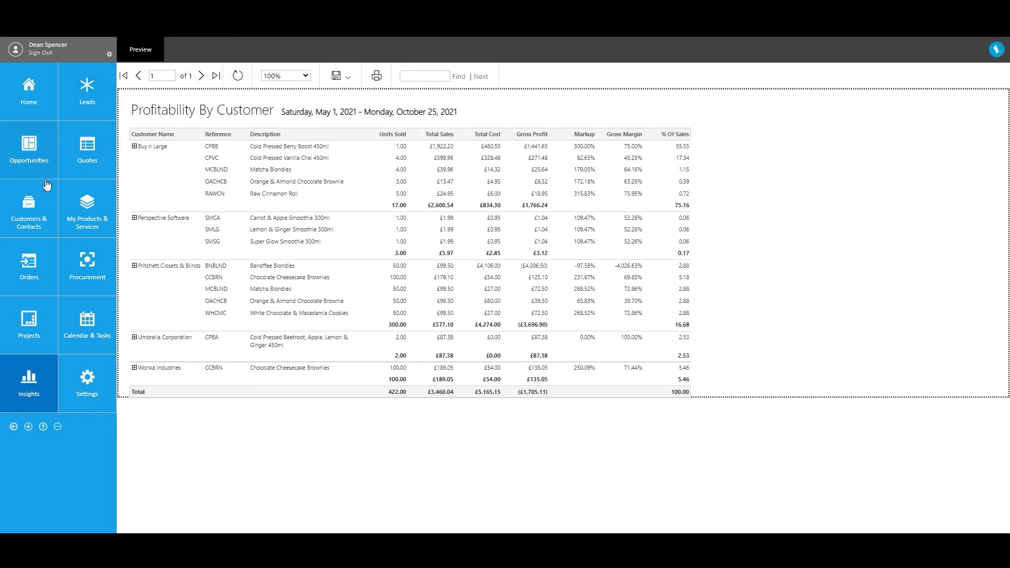
left_click(37, 377)
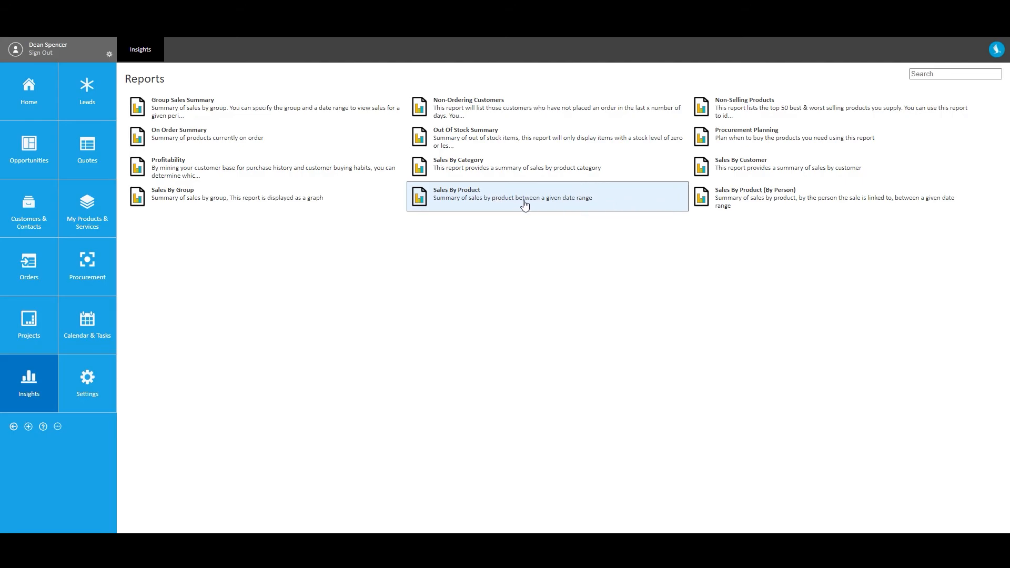
Run the Sales By Product report with its start date set to 01/04/2021 23:00
left_click(481, 192)
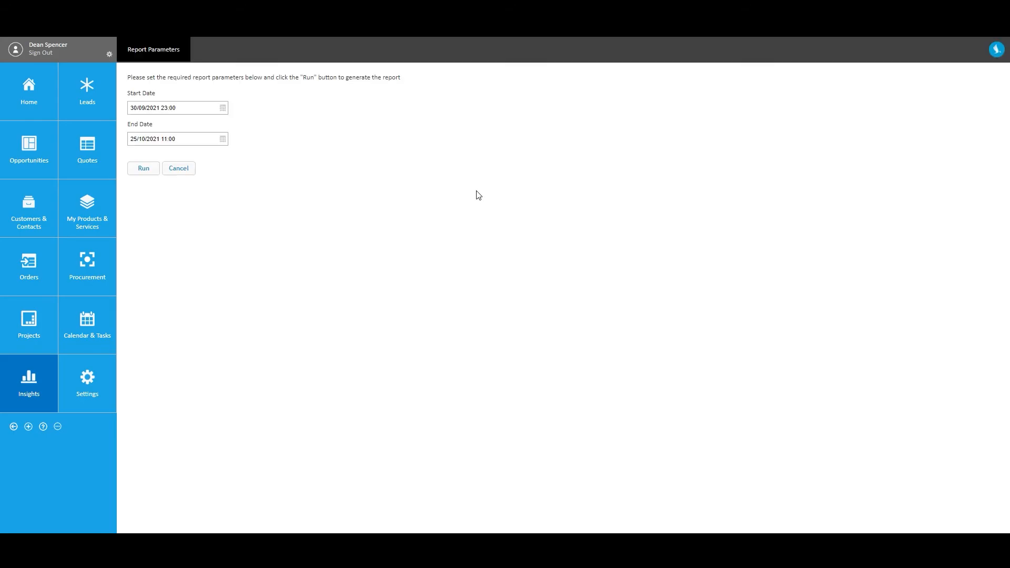
left_click(227, 112)
left_click(136, 124)
left_click(137, 124)
left_click(136, 123)
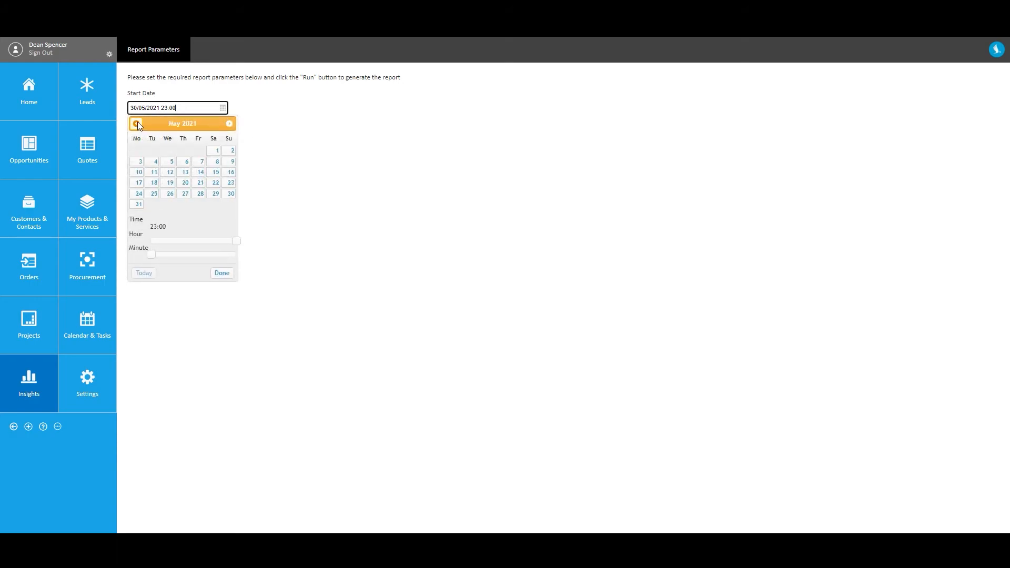
left_click(137, 123)
left_click(136, 123)
left_click(187, 151)
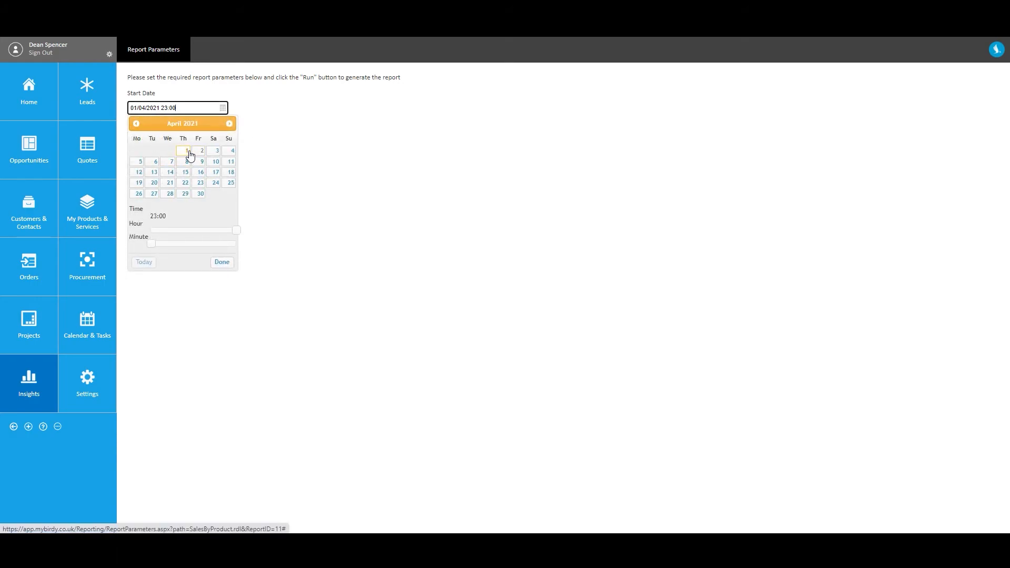
left_click(225, 262)
left_click(146, 168)
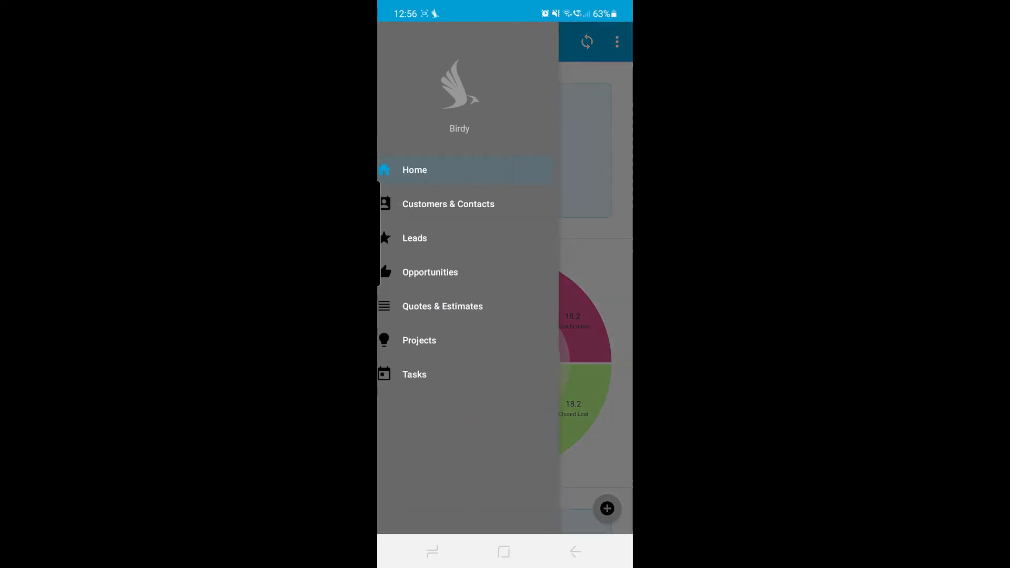
In the Birdy mobile app, browse the Customers & Contacts, Leads, Opportunities, Quotes & Estimates and Projects sections
left_click(448, 204)
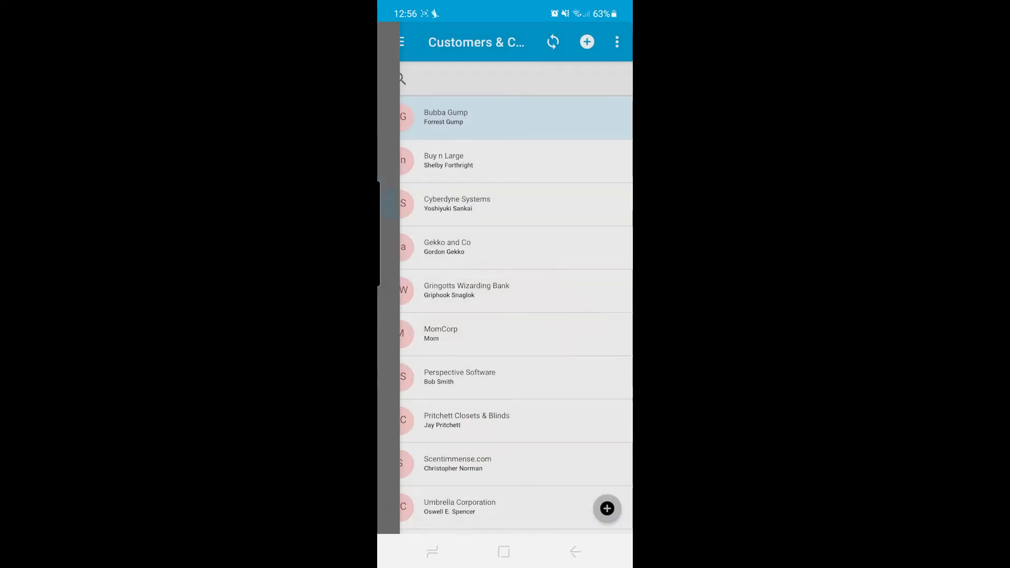
left_click(397, 42)
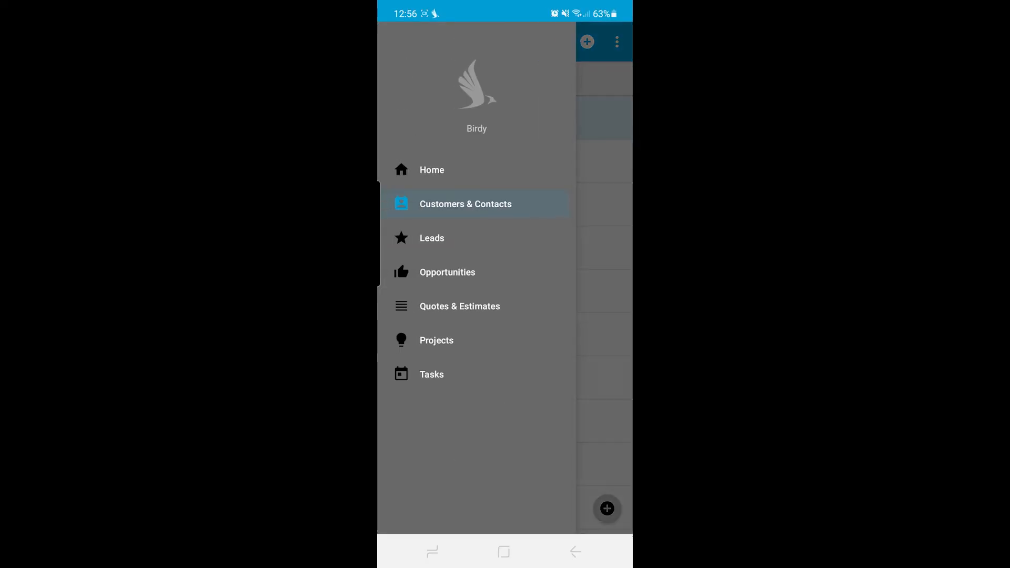
left_click(437, 237)
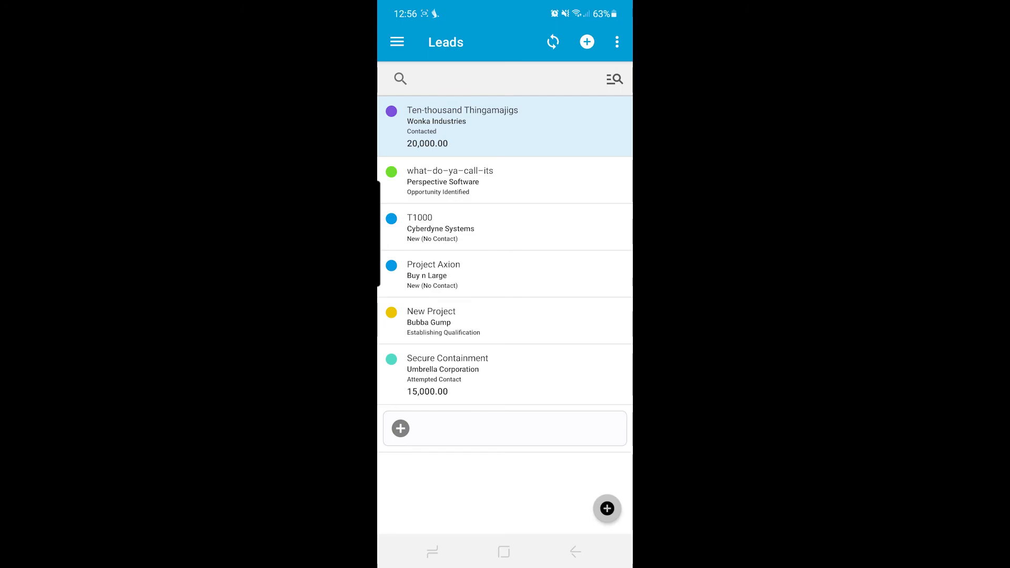
left_click(397, 42)
left_click(447, 272)
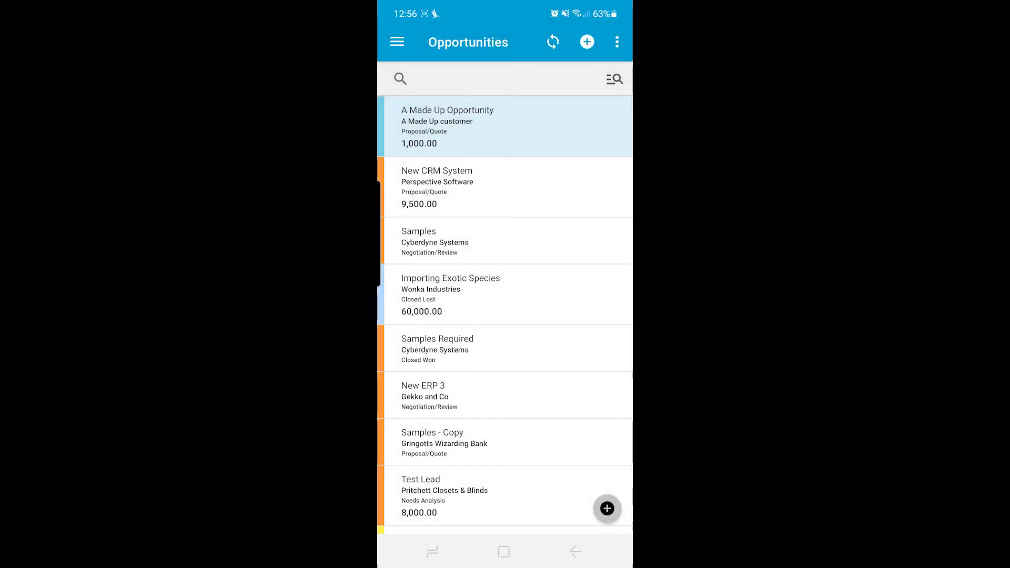
left_click(397, 41)
left_click(458, 306)
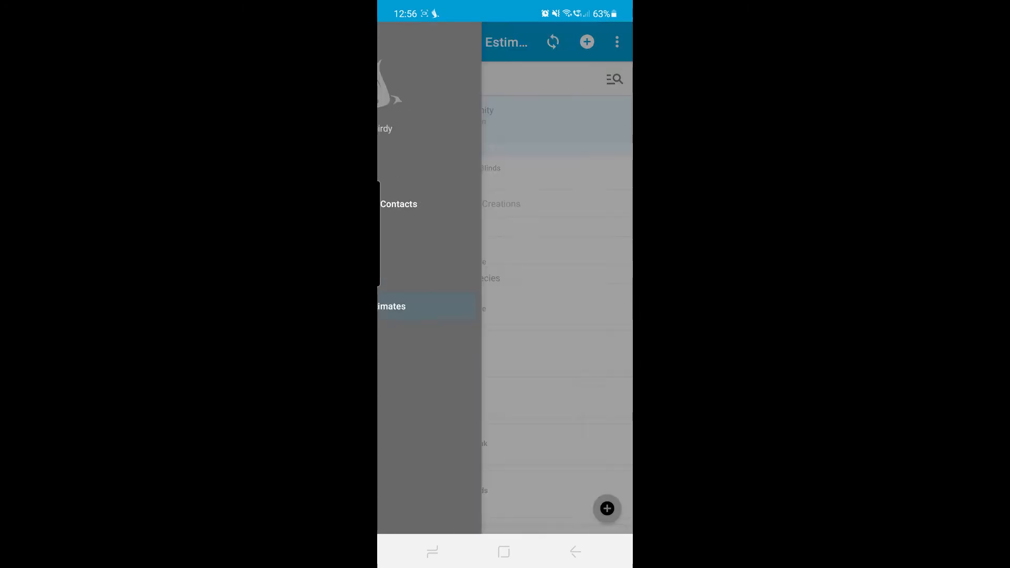
left_click(397, 41)
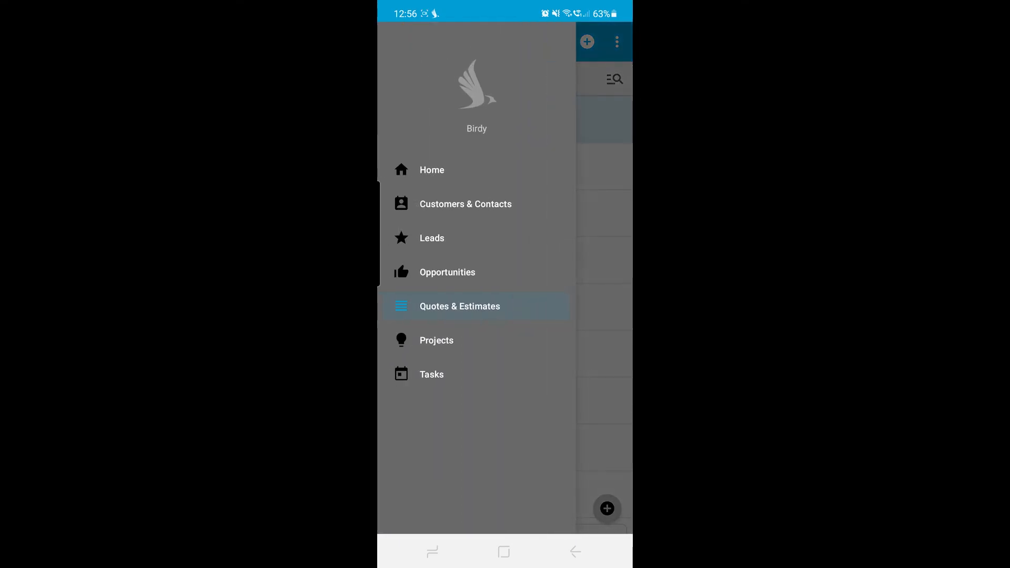
left_click(436, 340)
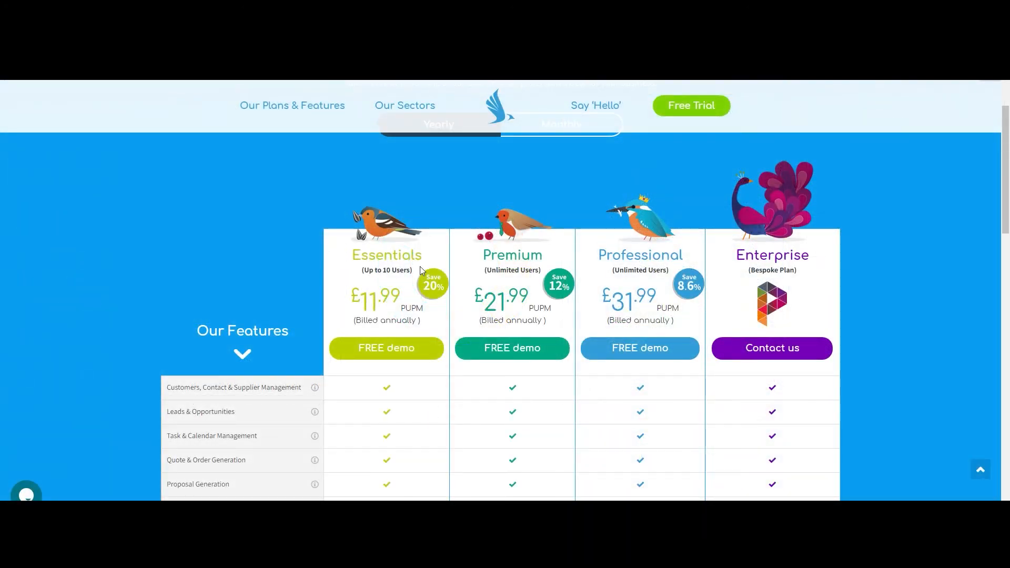
Compare the features of the Essentials, Premium, Professional and Enterprise plans on the website's pricing page, and return to the plan prices
scroll(420, 268, "down", 2)
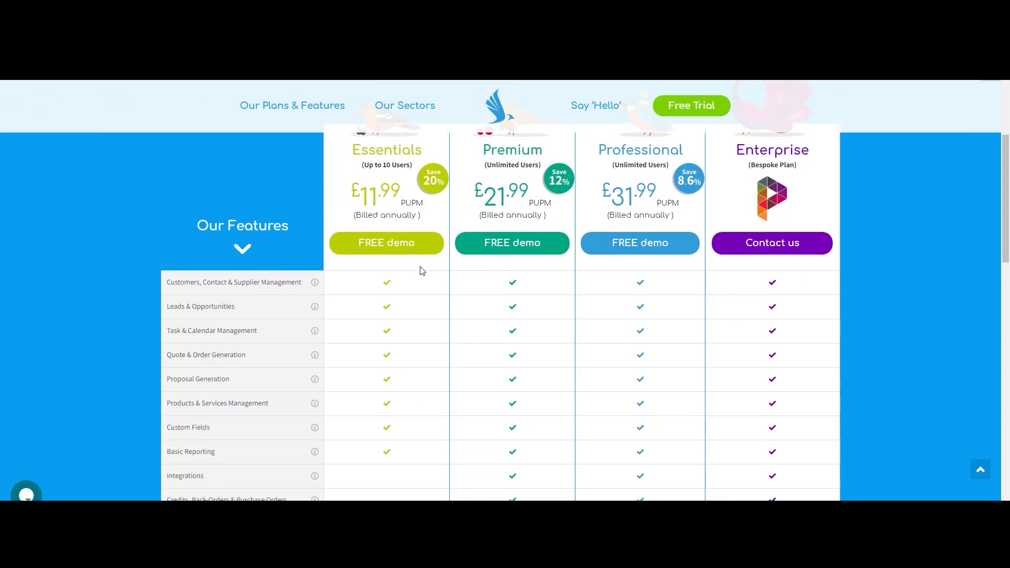
scroll(420, 270, "down", 2)
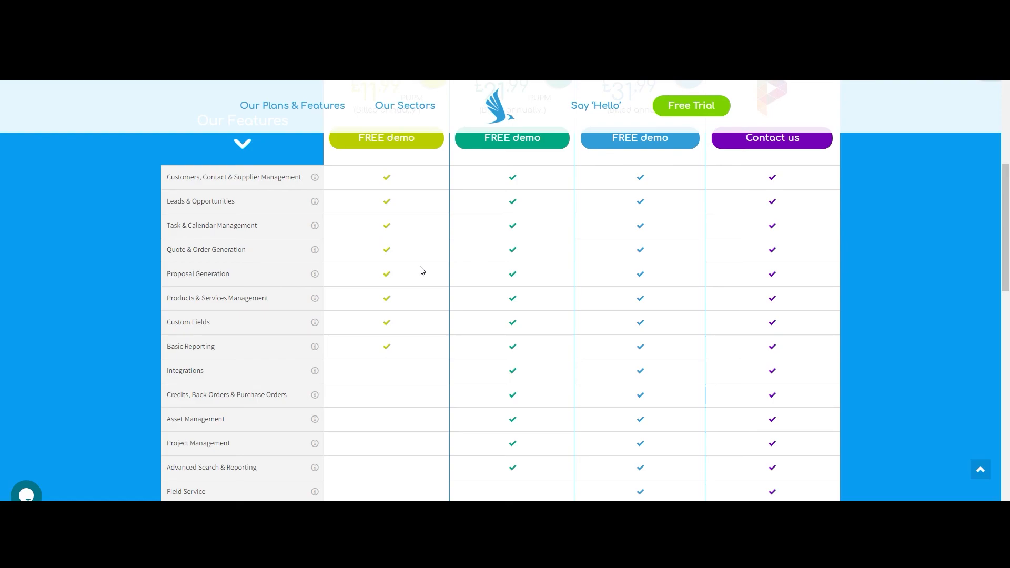
scroll(420, 270, "down", 2)
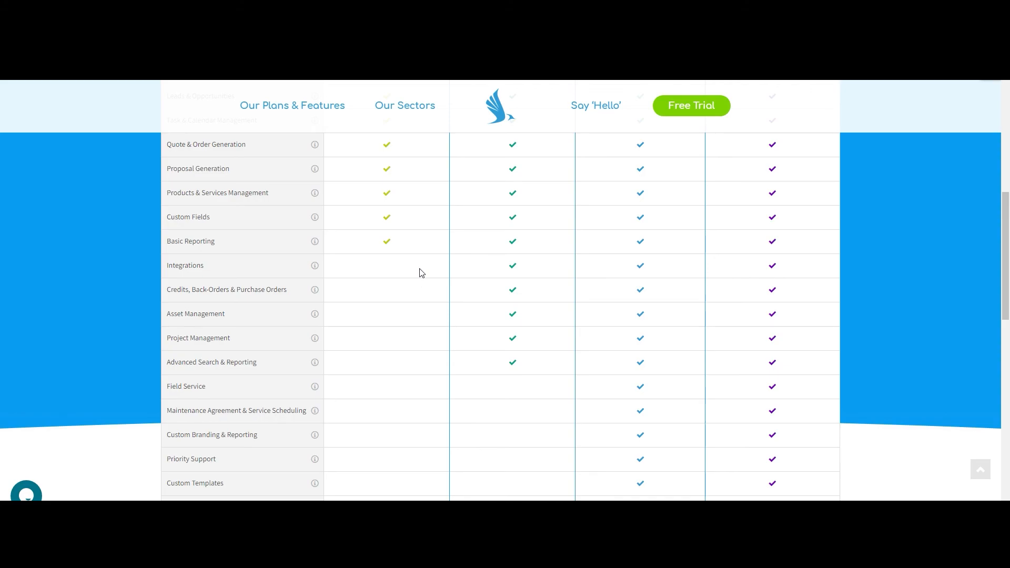
scroll(420, 272, "down", 2)
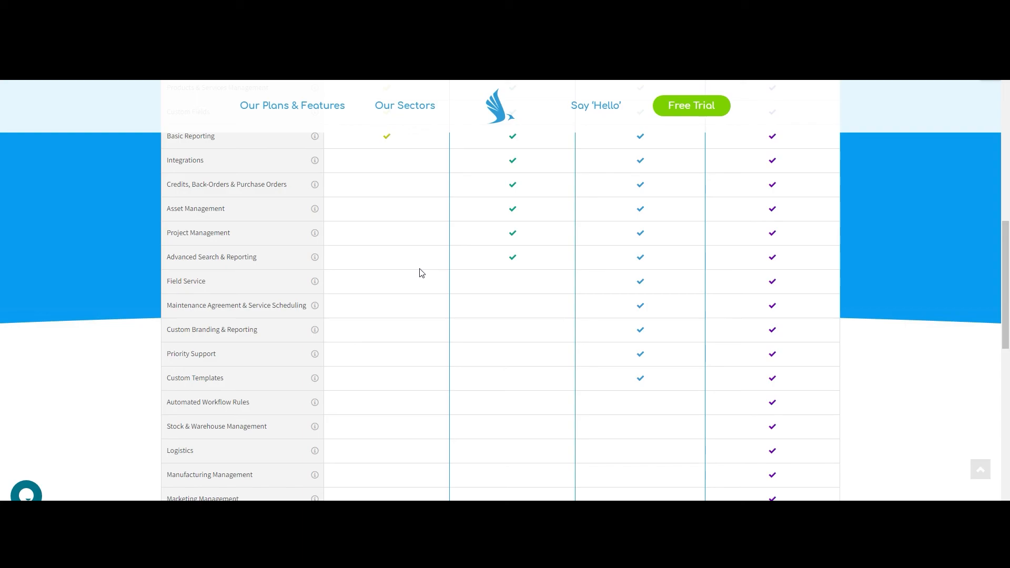
scroll(421, 272, "down", 2)
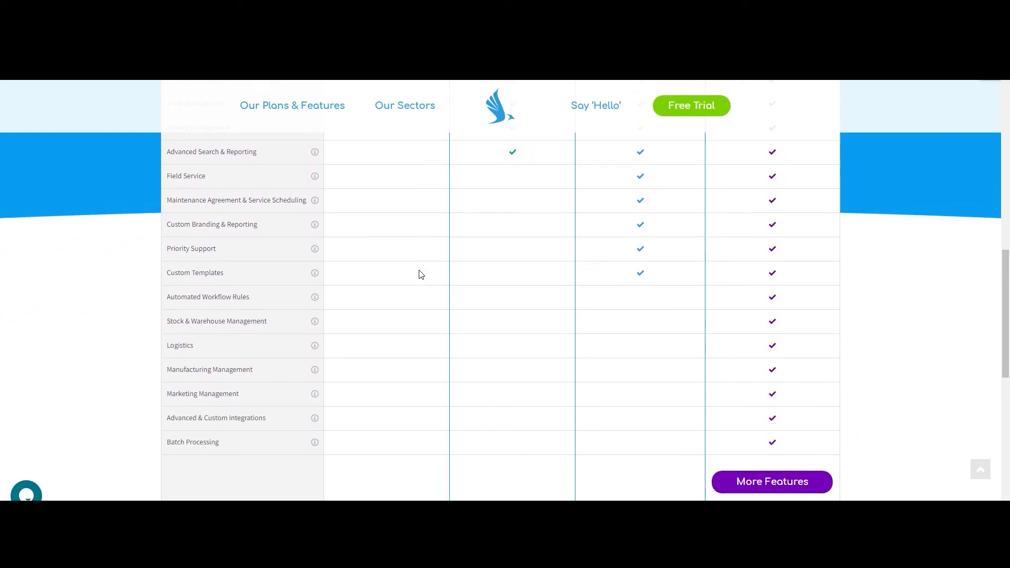
scroll(421, 274, "up", 9)
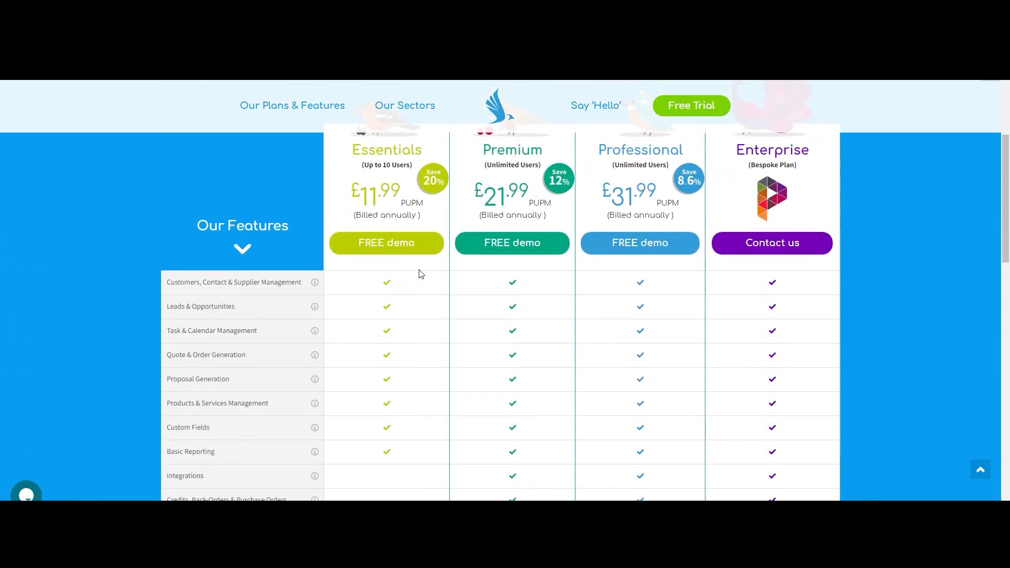